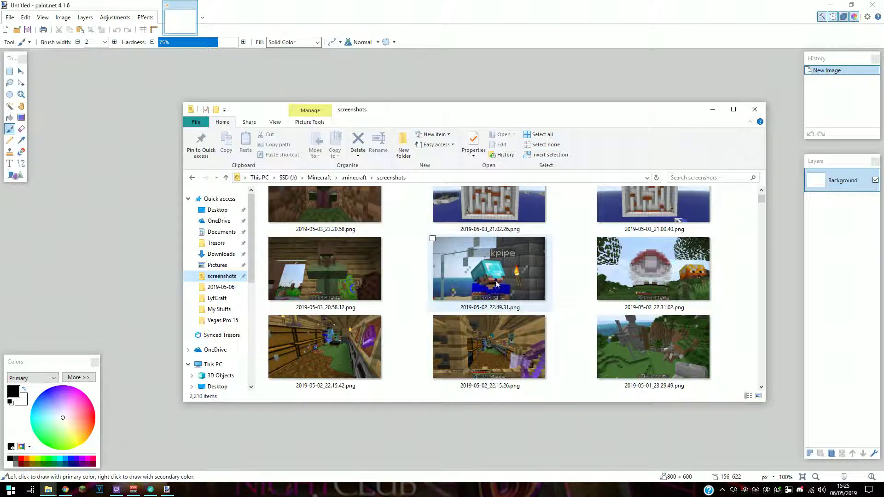
- Open the screenshot 2019-05-02_22.49.31.png from the screenshots folder as a new image
left_click_drag(489, 113, 651, 75)
mouse_move(624, 208)
left_mouse_down()
mouse_move(310, 232)
mouse_move(368, 226)
left_mouse_up()
left_click(437, 254)
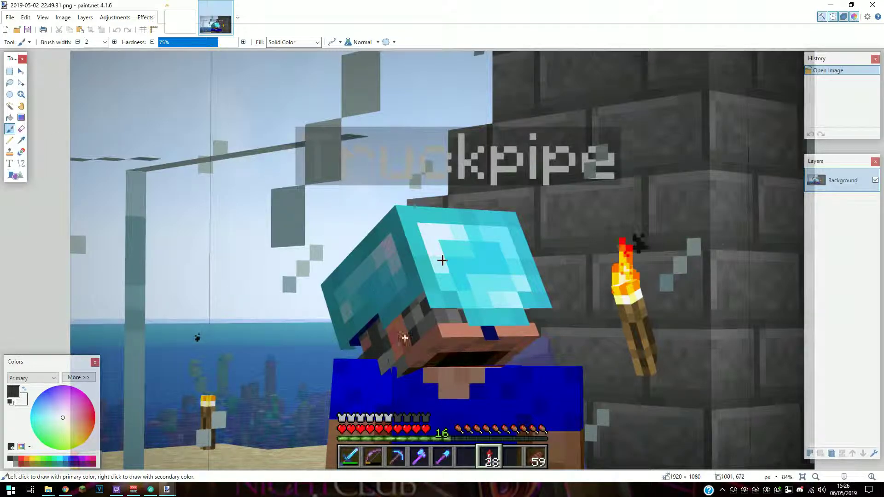
- Add lyfcraft_logo_white-01.png from the LyfCraft folder as a new layer and enlarge it to about 970 × 547 px near the image's upper-left corner
mouse_move(55, 490)
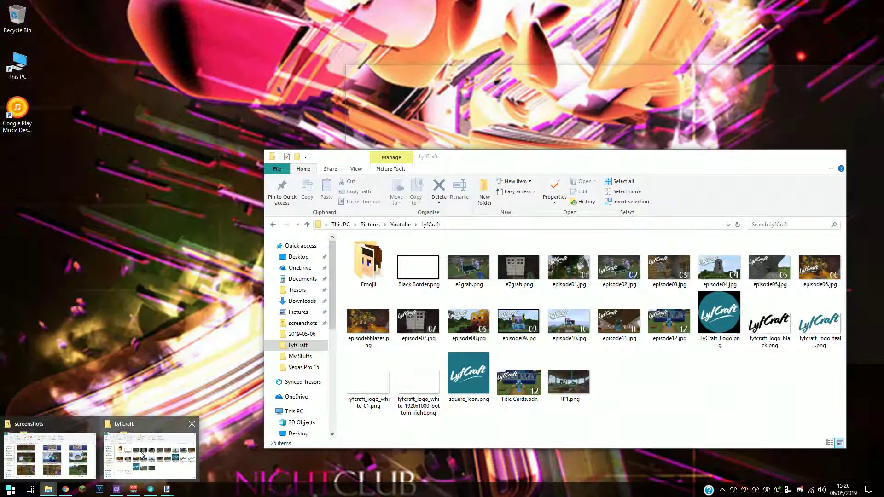
left_click(138, 449)
left_click_drag(367, 388, 185, 235)
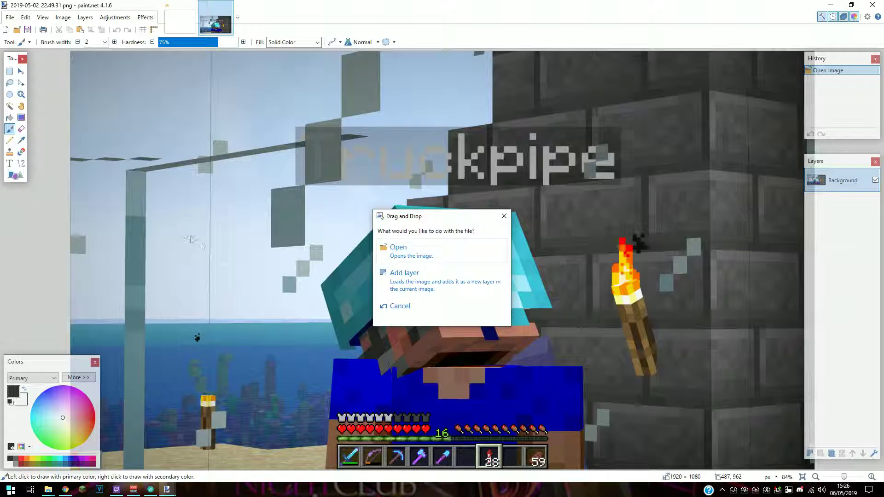
left_click(430, 282)
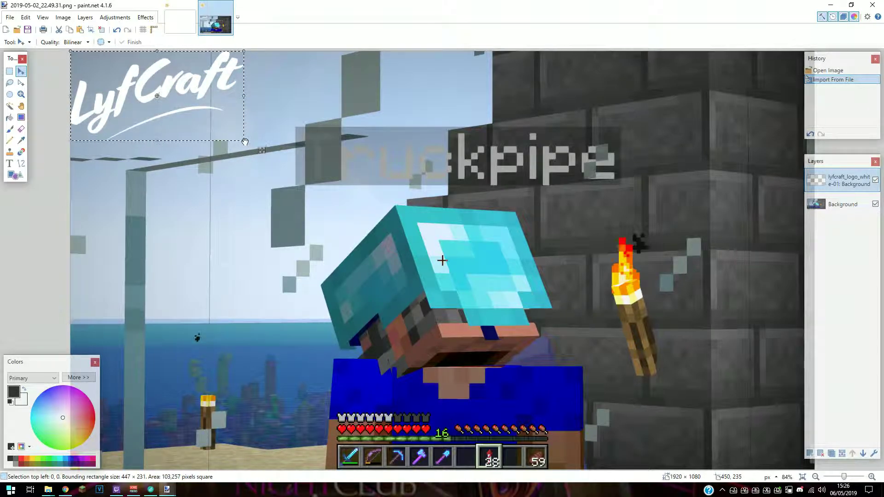
left_click_drag(241, 136, 442, 262)
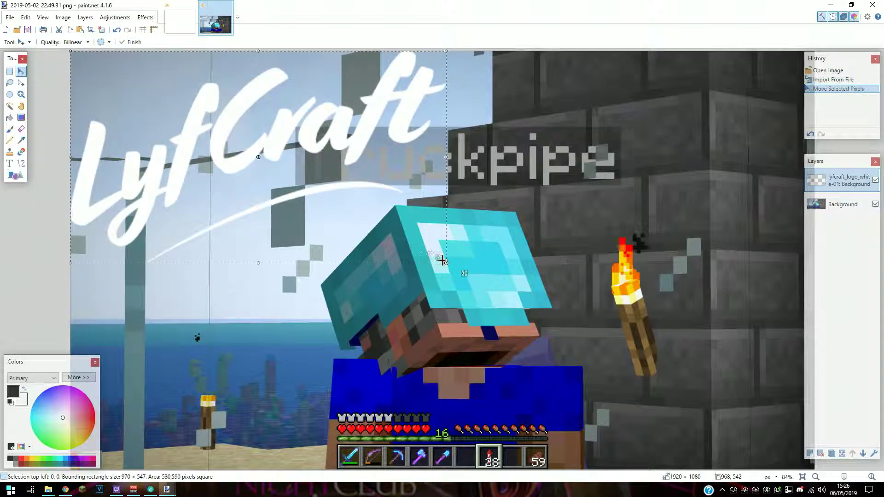
left_click_drag(226, 146, 261, 170)
- Rename the Background layer to "episode01bg" and the logo layer to "lyfcraft logo top left"
double_click(842, 205)
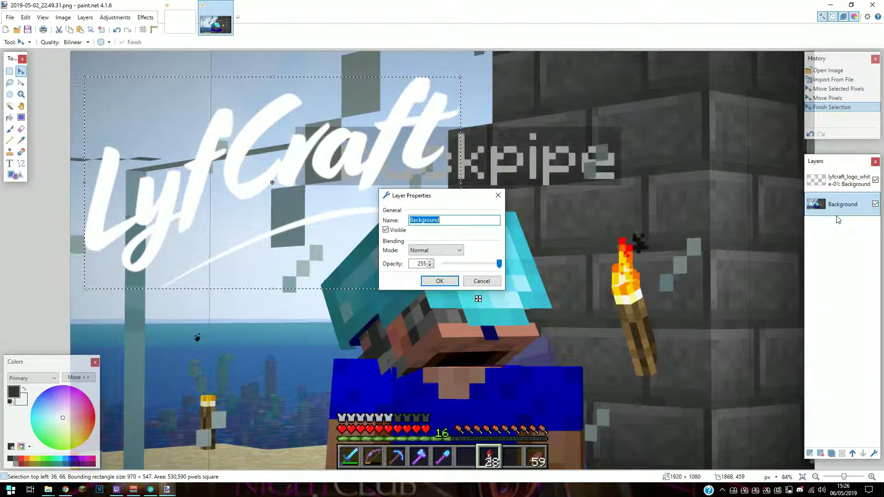
type("epide")
key("Return")
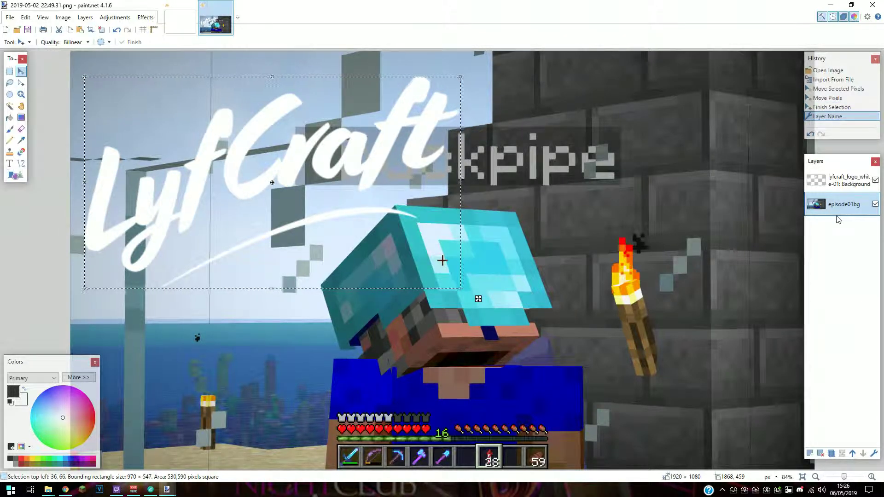
double_click(845, 180)
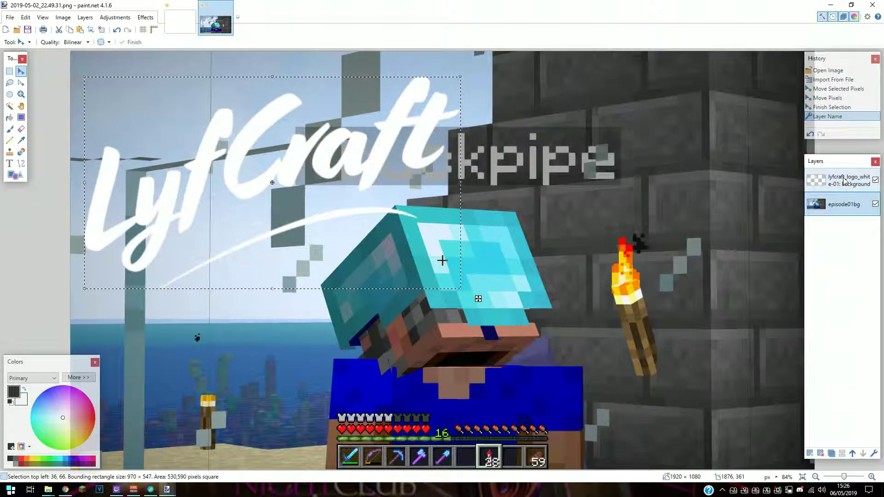
type("lyfcraft logo top led")
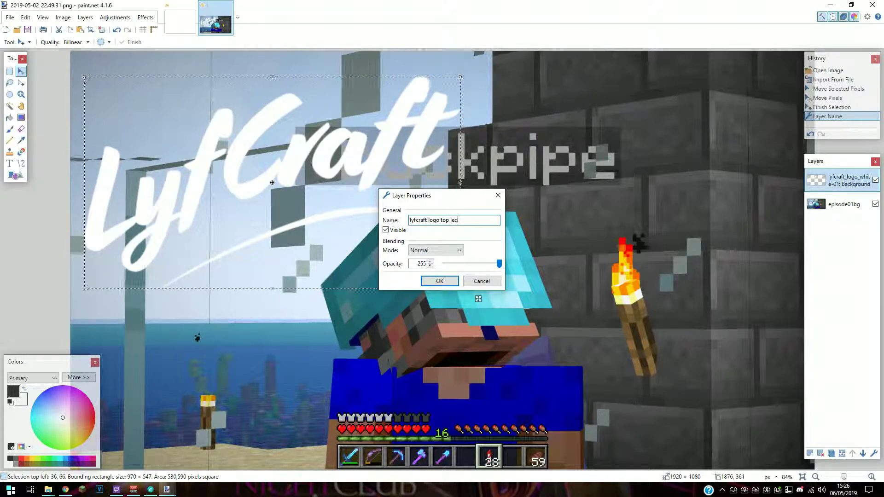
key("Return")
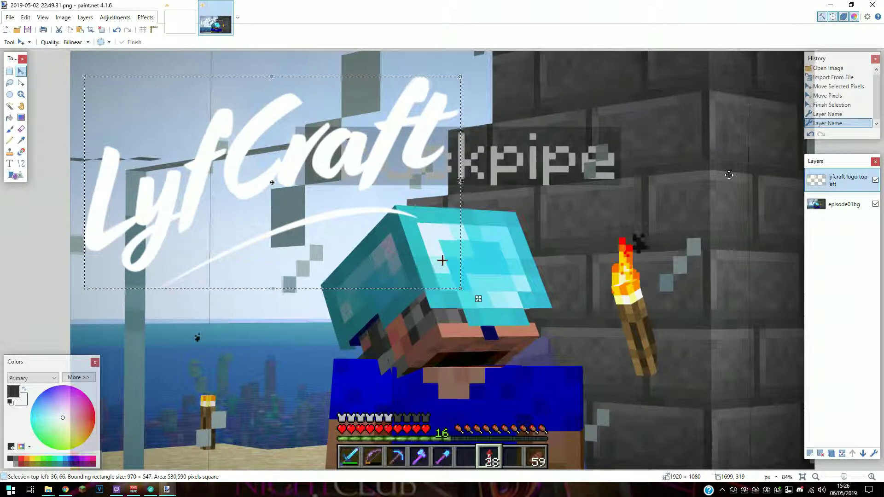
left_click(143, 20)
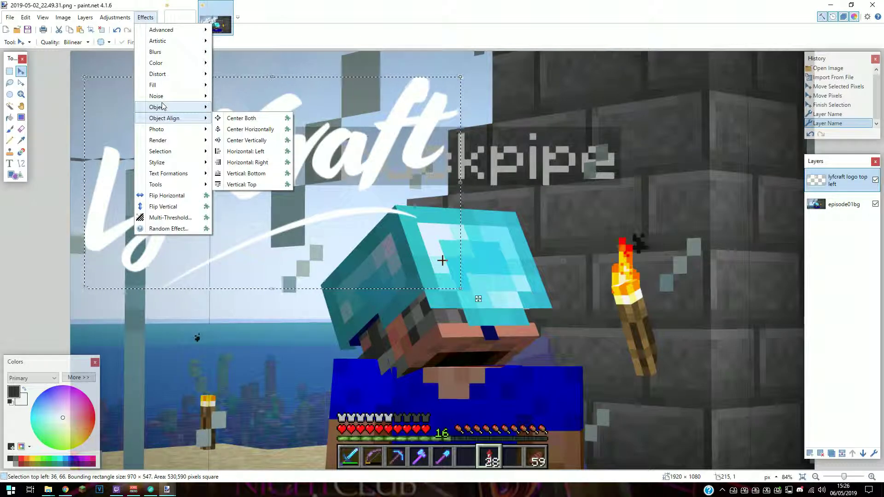
mouse_move(162, 107)
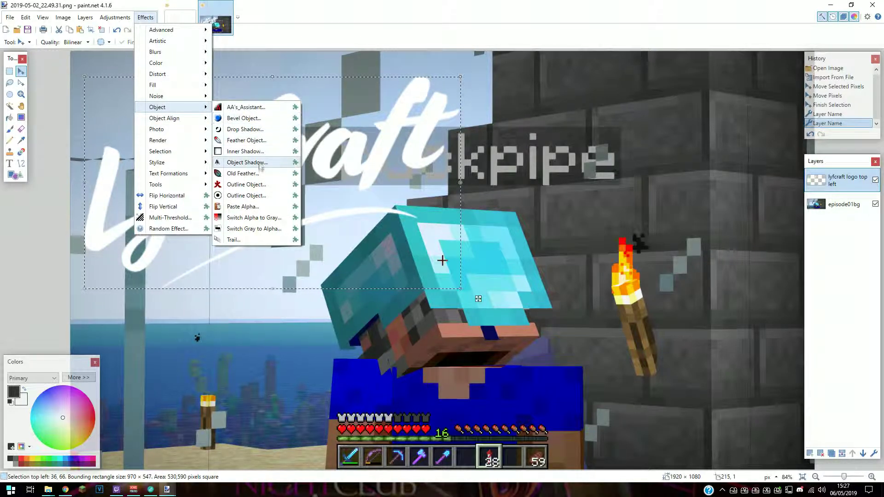
left_click(251, 186)
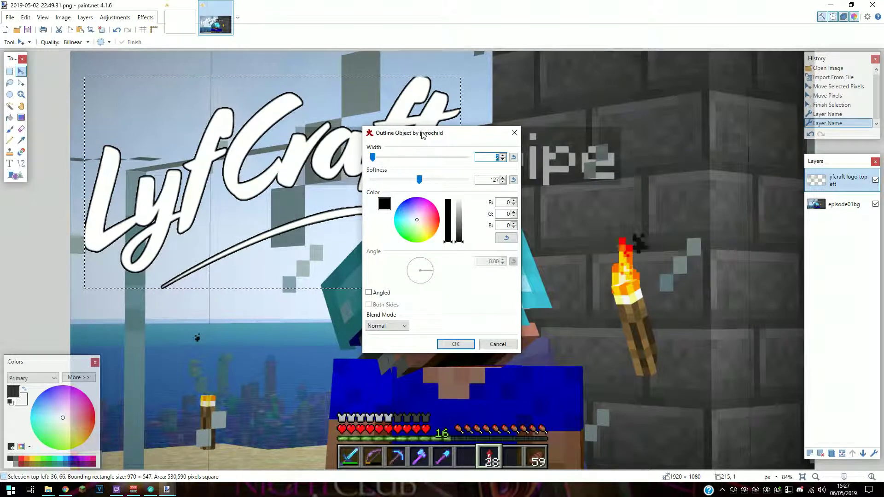
left_click(490, 348)
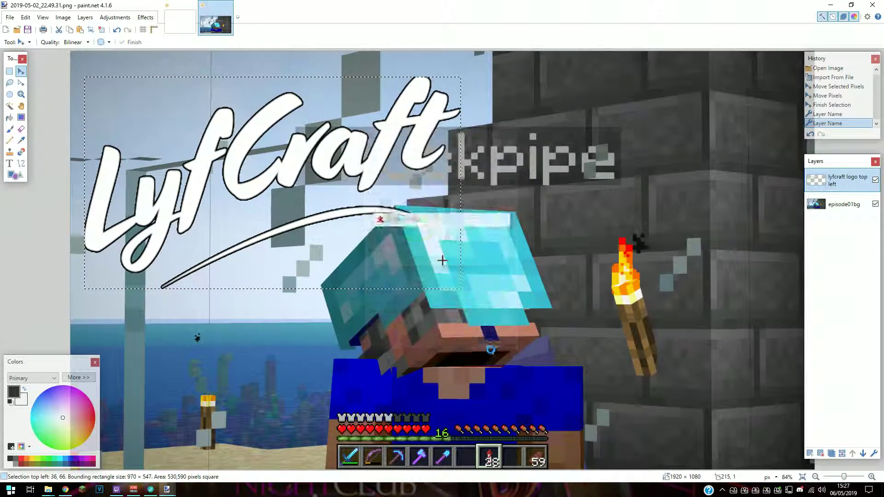
left_click(145, 17)
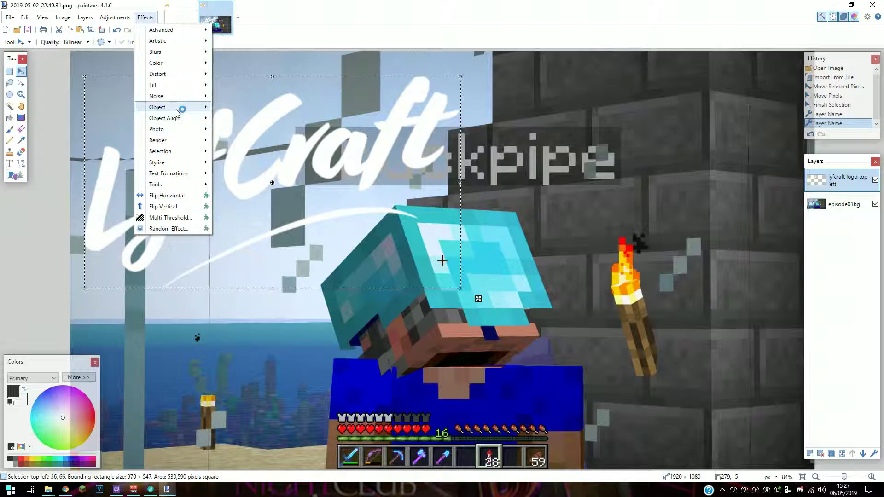
left_click(264, 197)
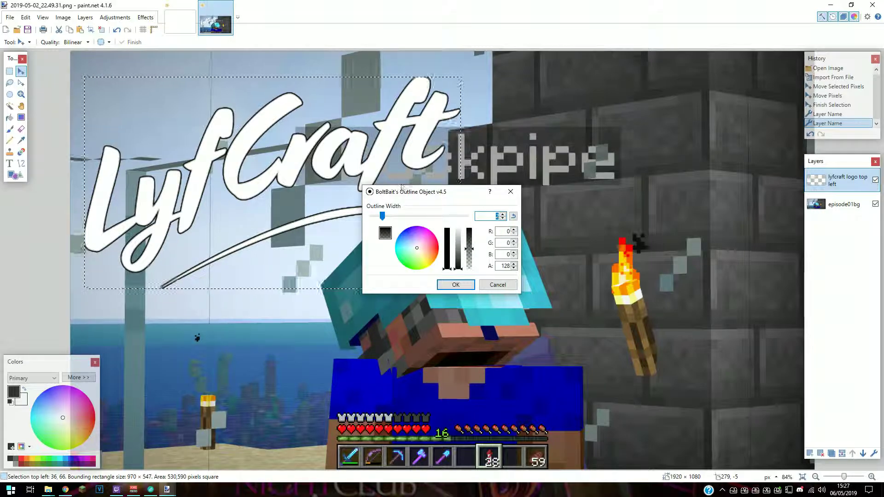
left_click(497, 285)
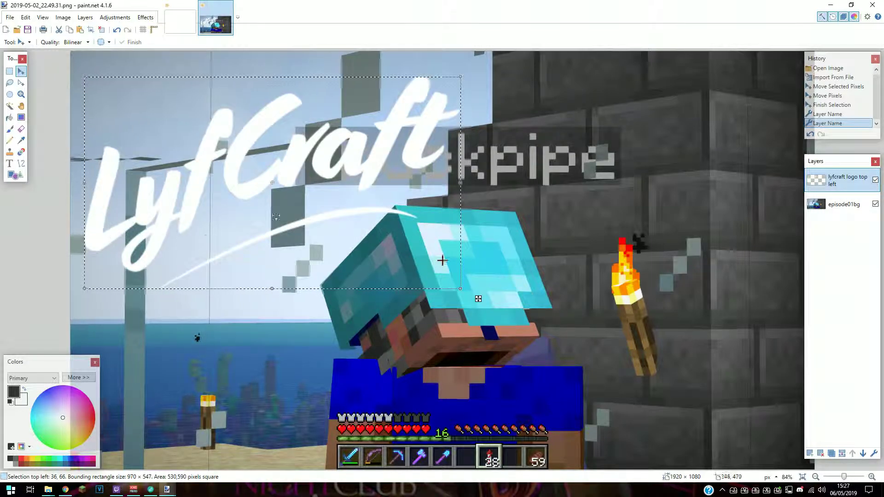
left_click(146, 17)
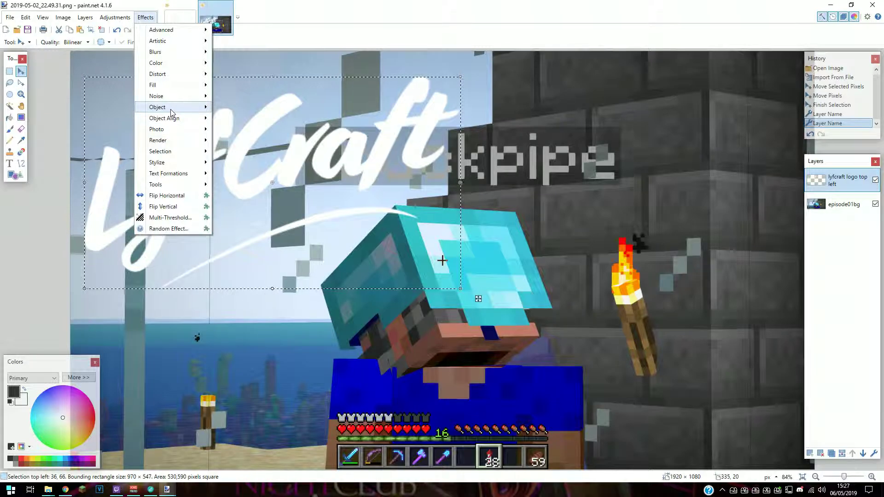
mouse_move(175, 108)
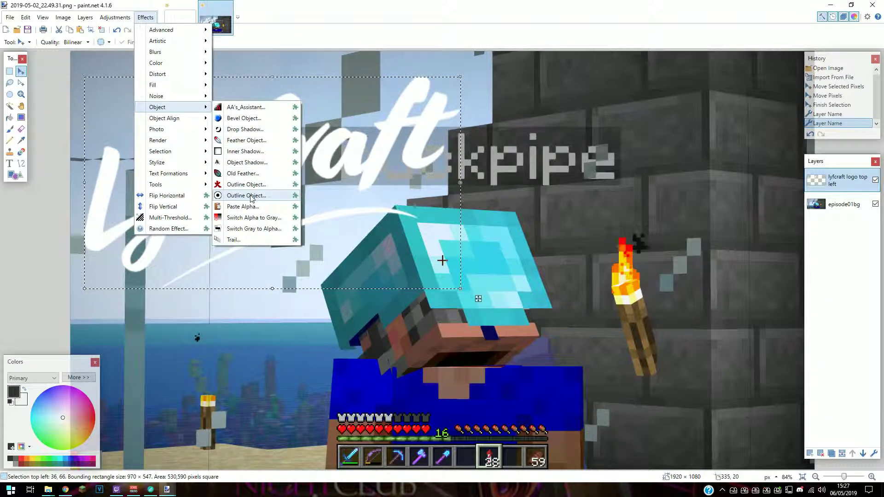
left_click(251, 184)
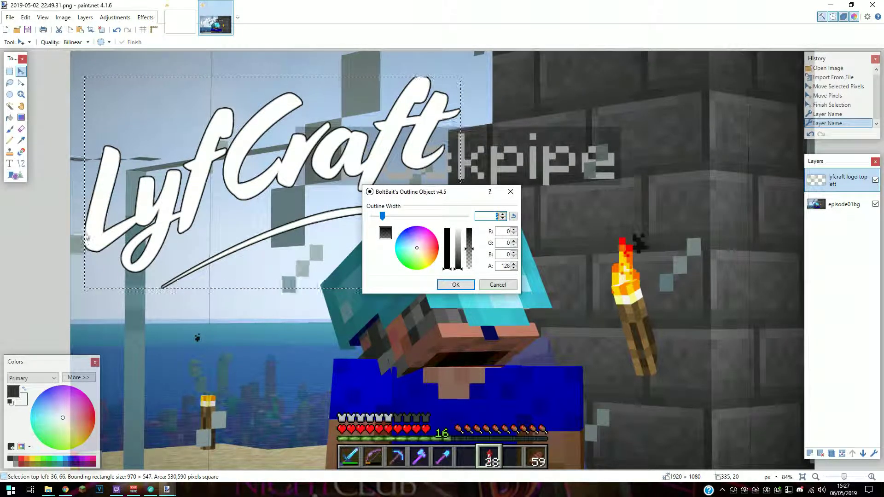
left_click(497, 284)
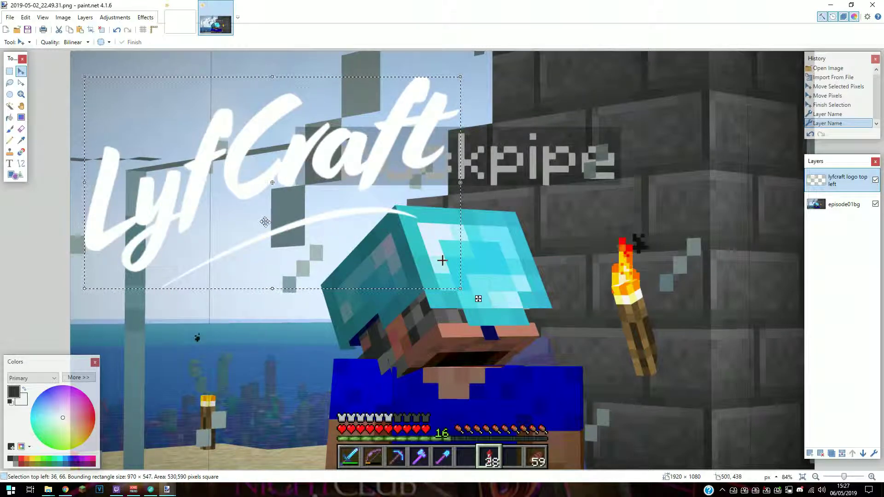
- Select the whole canvas and apply BoltBait's Outline Object to the logo layer in black, with width 4 and alpha about 249
key("ctrl+a")
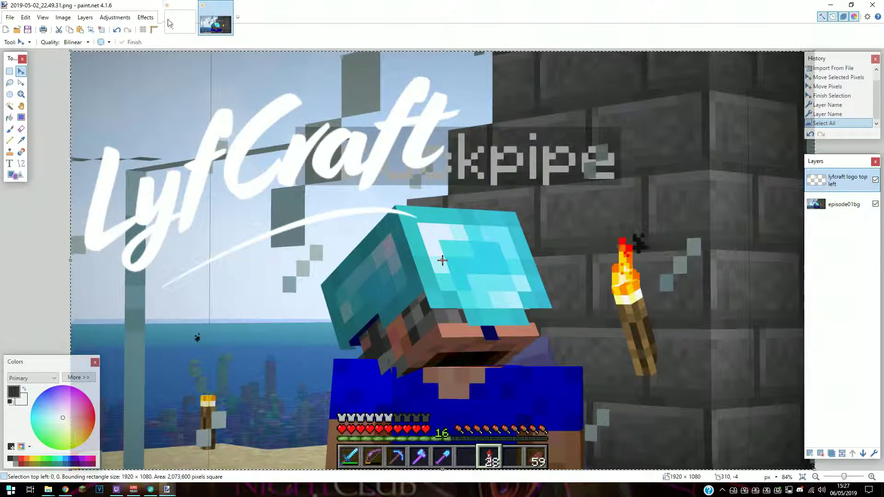
left_click(145, 19)
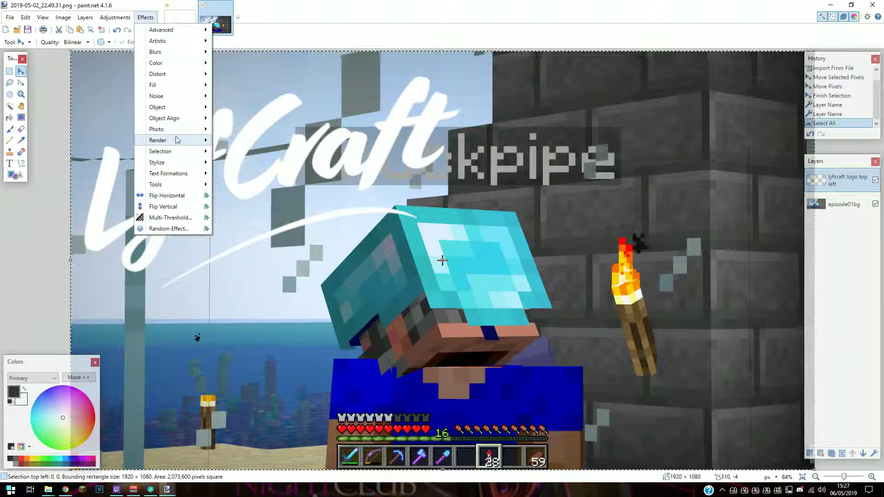
mouse_move(175, 107)
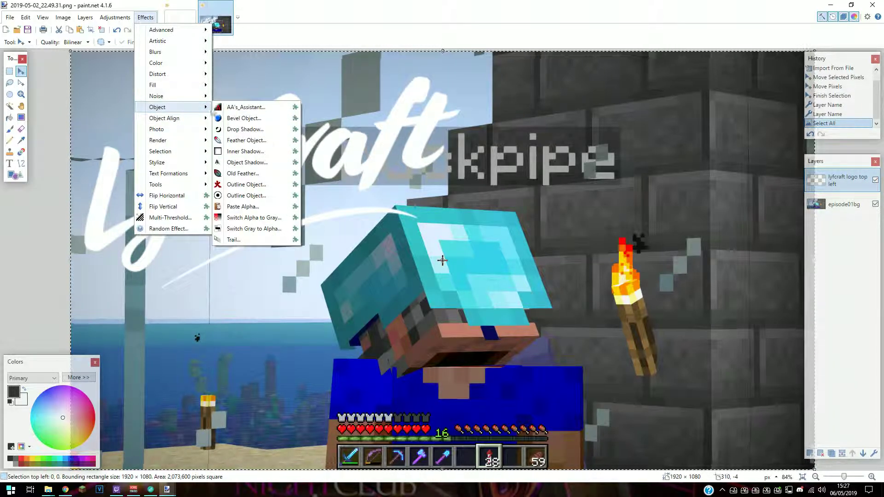
left_click(246, 195)
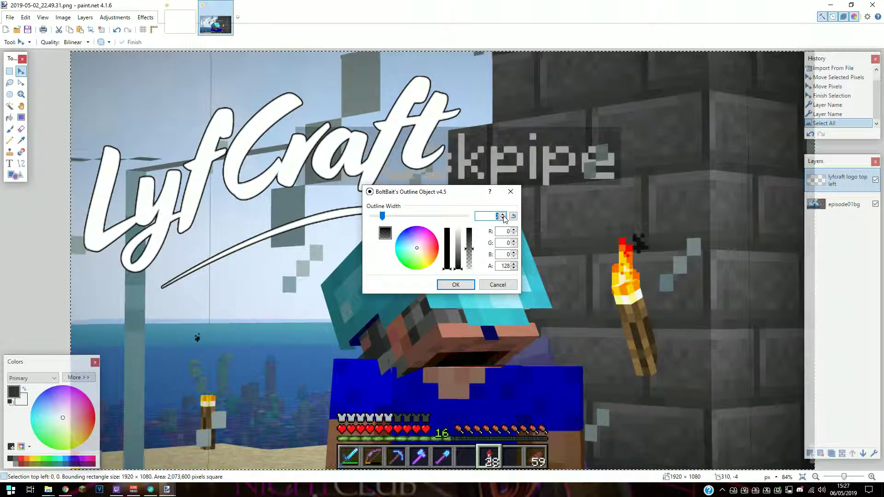
left_click(502, 214)
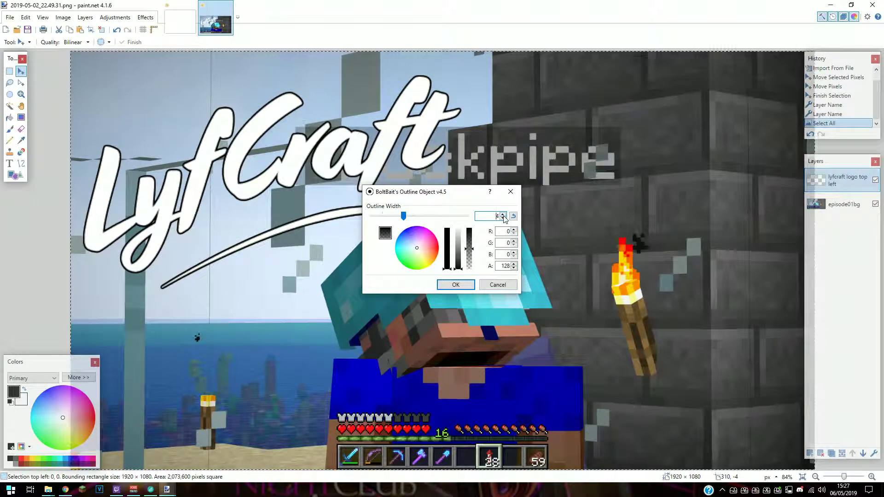
left_click_drag(470, 252, 469, 228)
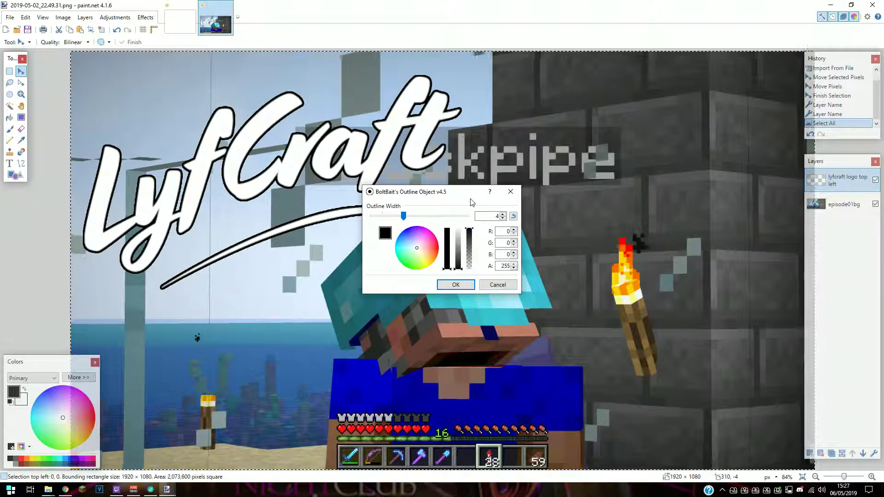
left_click(469, 241)
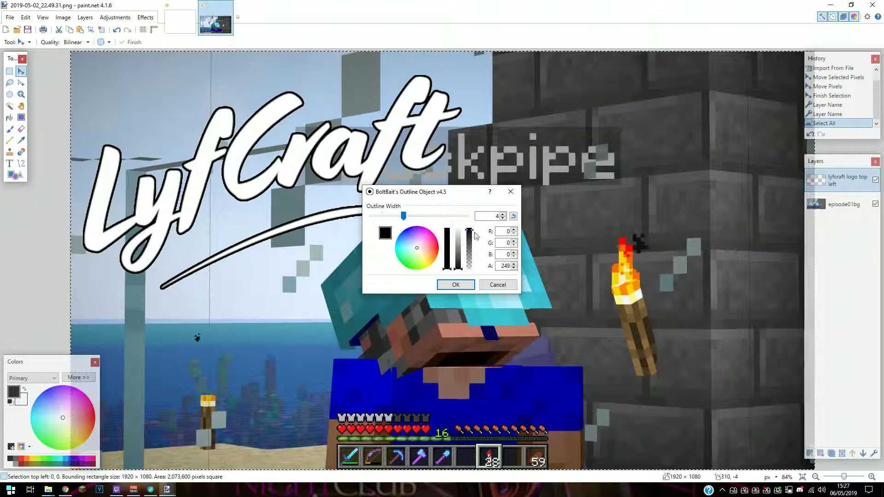
left_click(454, 288)
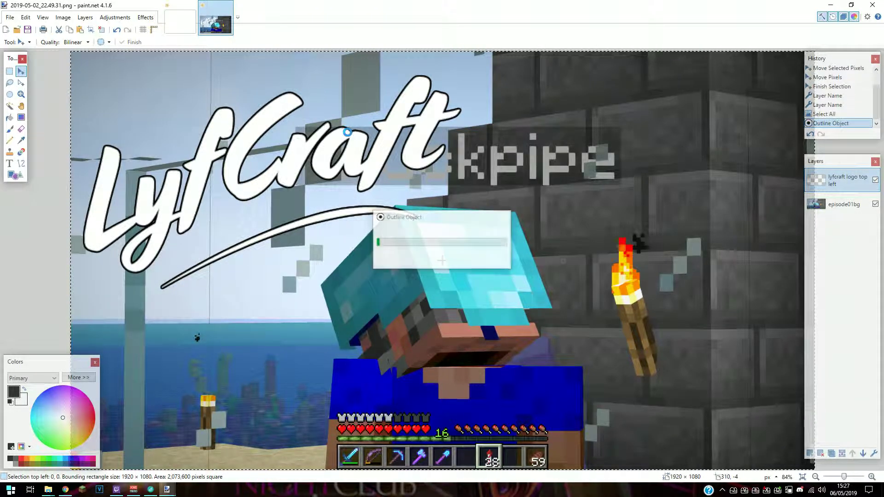
left_click(145, 17)
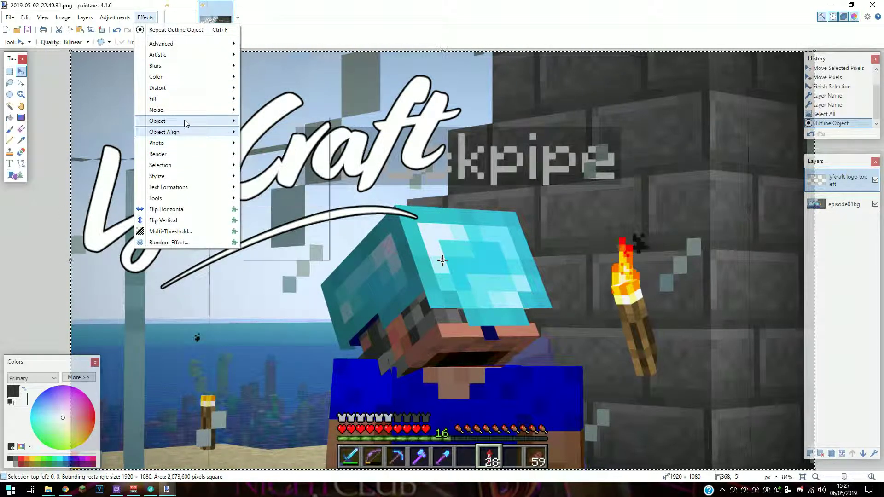
mouse_move(185, 120)
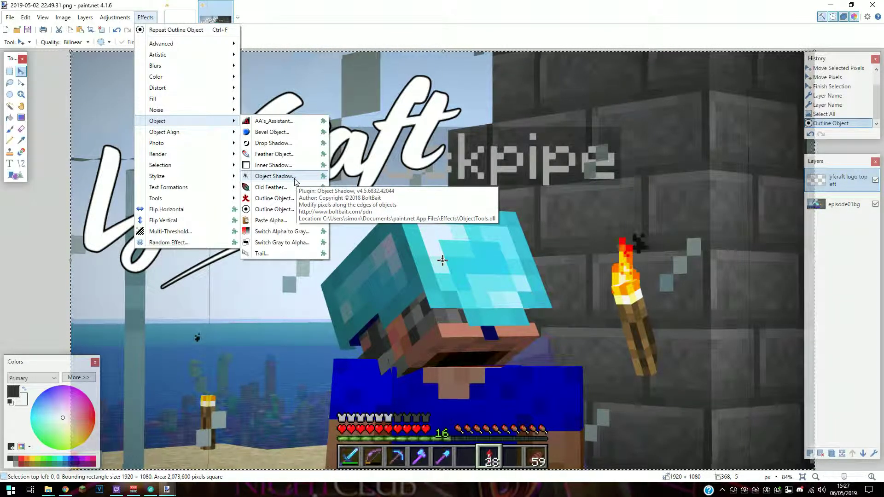
left_click(274, 176)
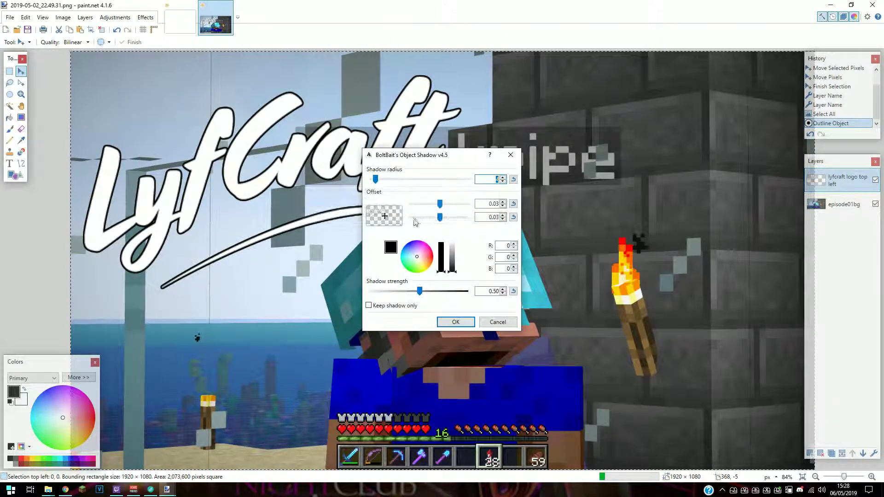
left_click(483, 318)
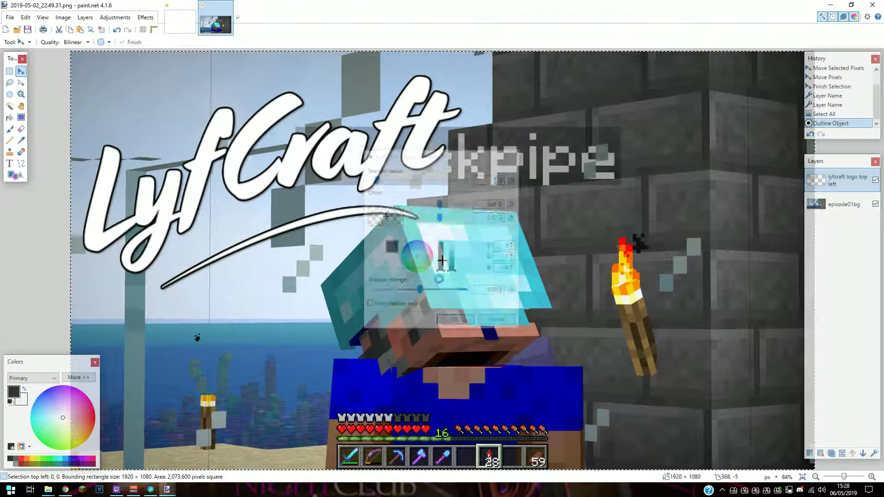
- Apply a black Drop Shadow to the logo layer with X and Y offsets of 10 and shadow opacity 70
left_click(145, 17)
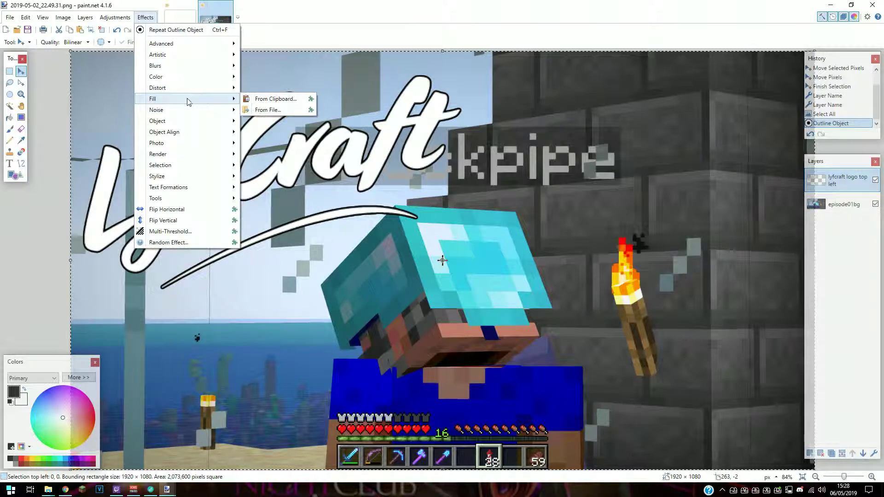
left_click(301, 146)
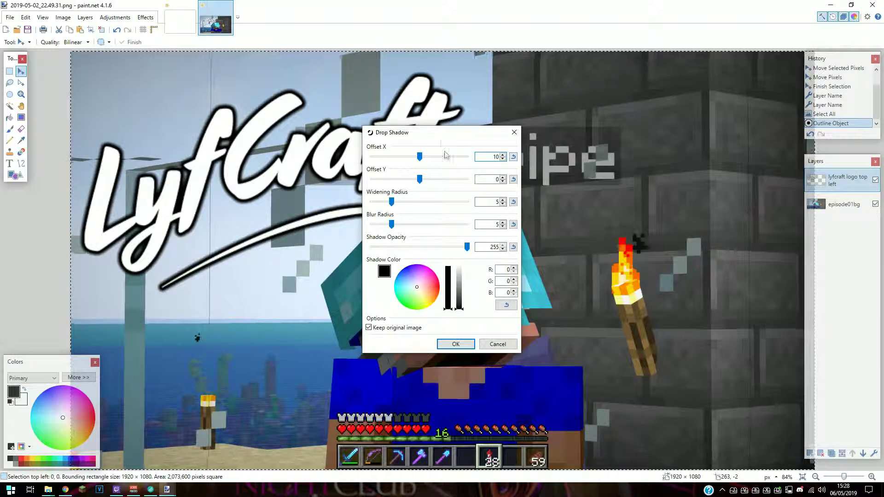
left_click(489, 179)
type("1")
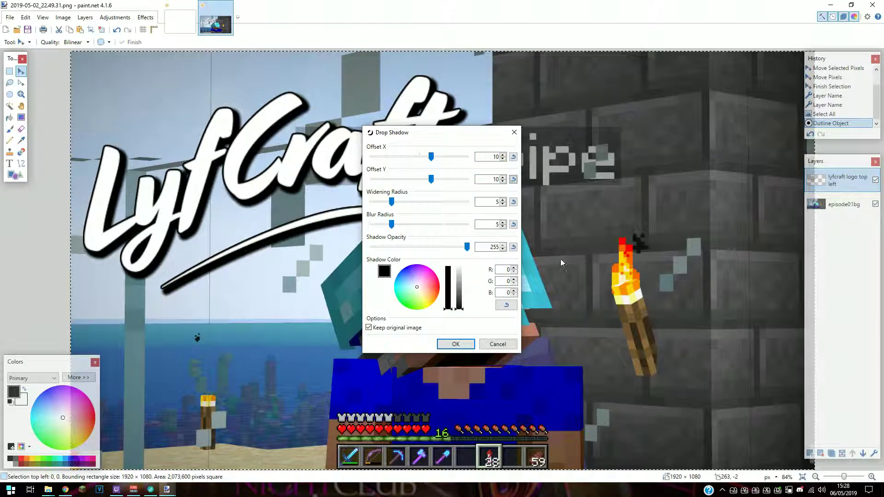
left_click(508, 305)
type("70")
key("Tab")
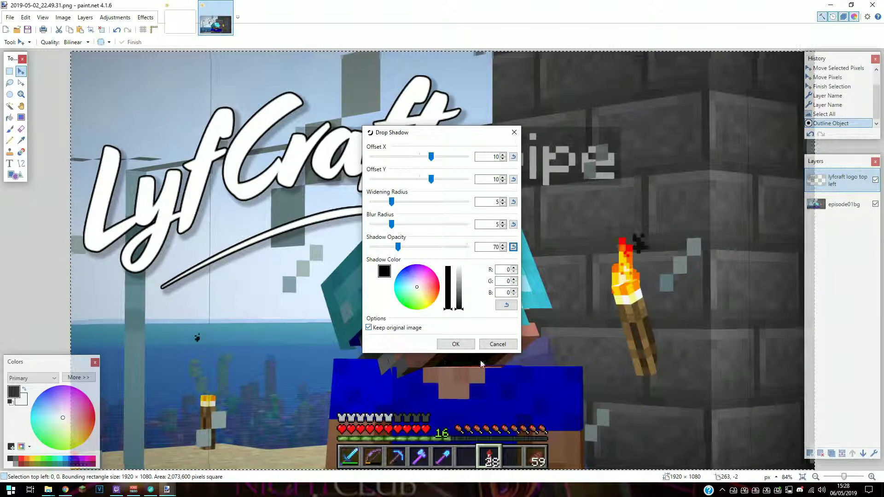
left_click(455, 344)
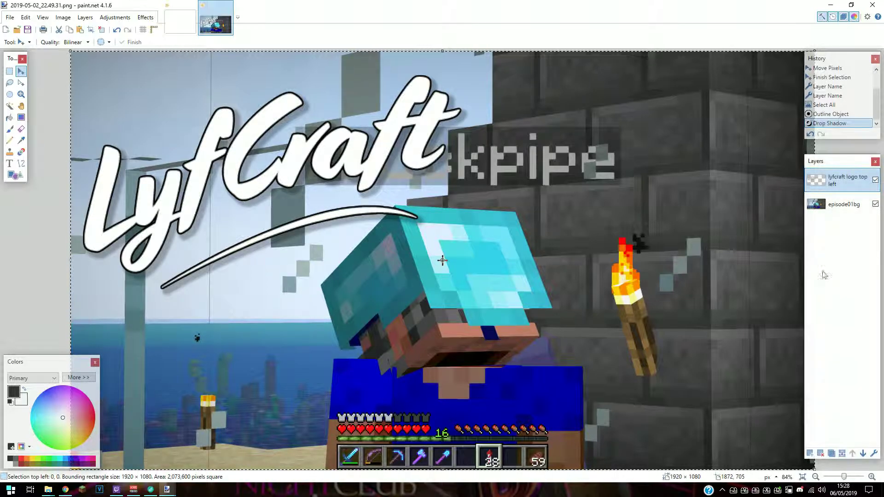
- Add a new layer above the logo layer and name it "episode01"
left_click(85, 18)
left_click(109, 30)
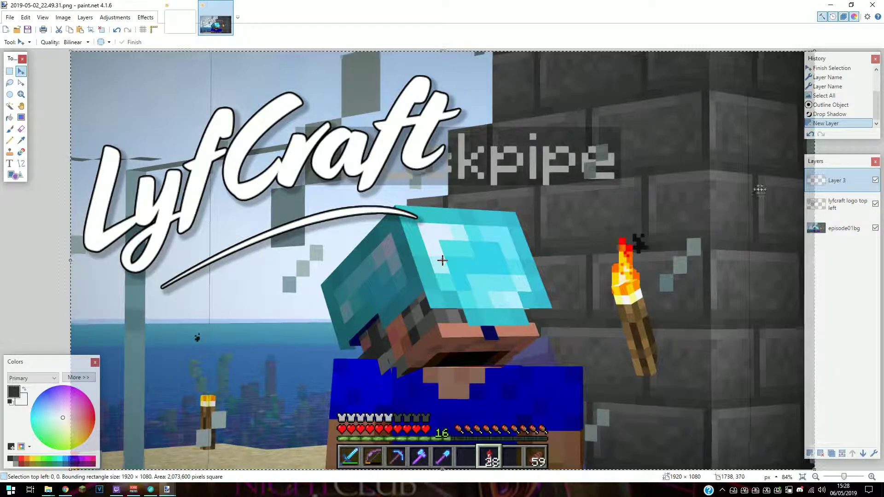
double_click(835, 181)
type("eop")
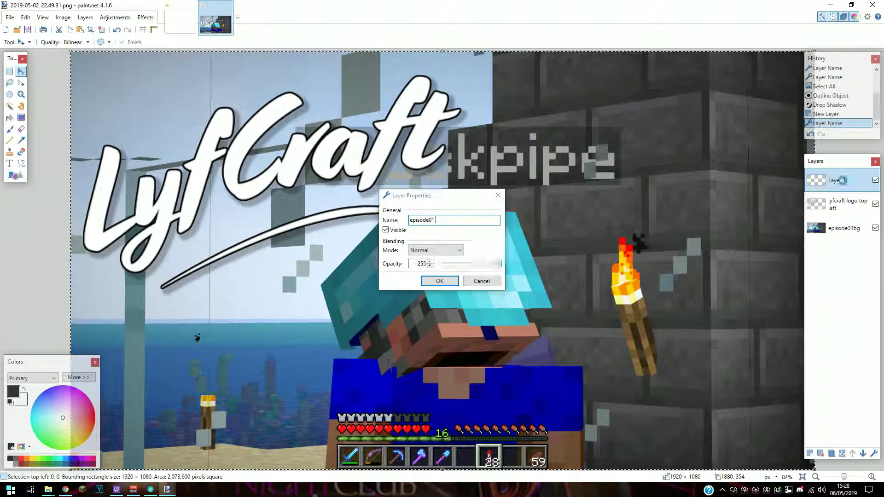
key("Return")
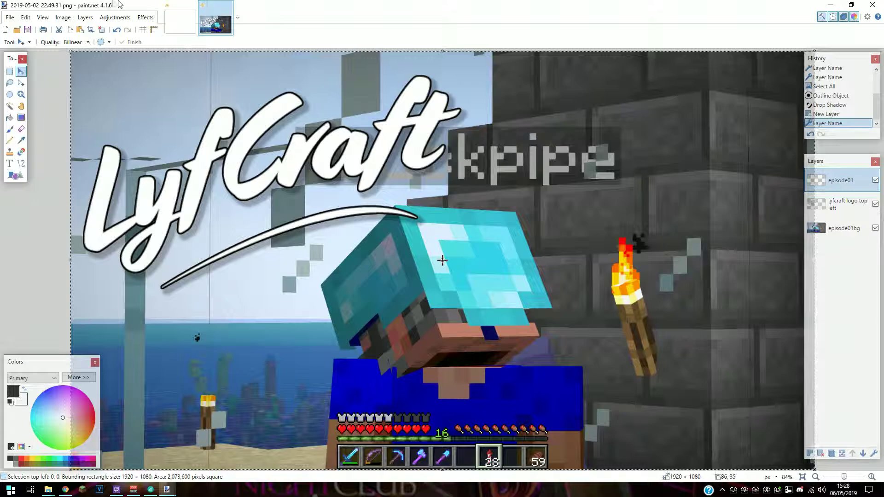
left_click(63, 17)
left_click(42, 17)
left_click(25, 18)
key("Escape")
- Start a text below the torch on the episode01 layer in the Autumn in November font at size 288
left_click(17, 161)
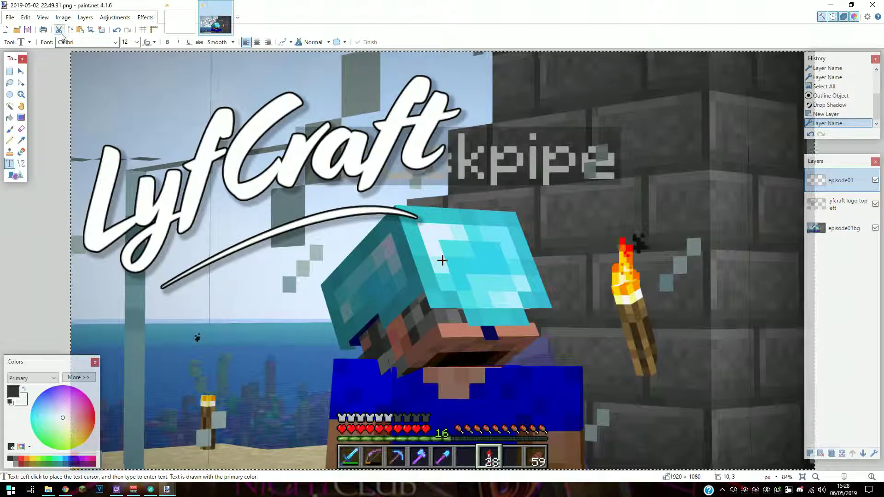
left_click(116, 42)
left_click_drag(193, 107, 192, 64)
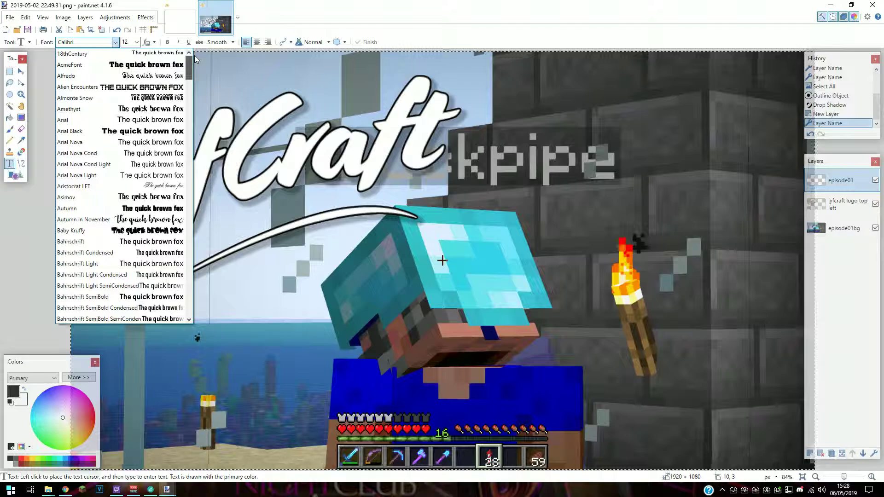
left_click(93, 220)
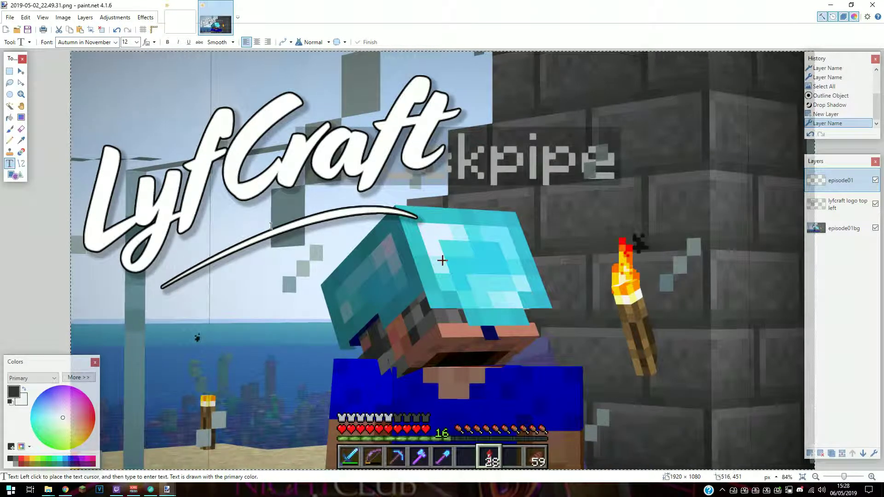
left_click(136, 43)
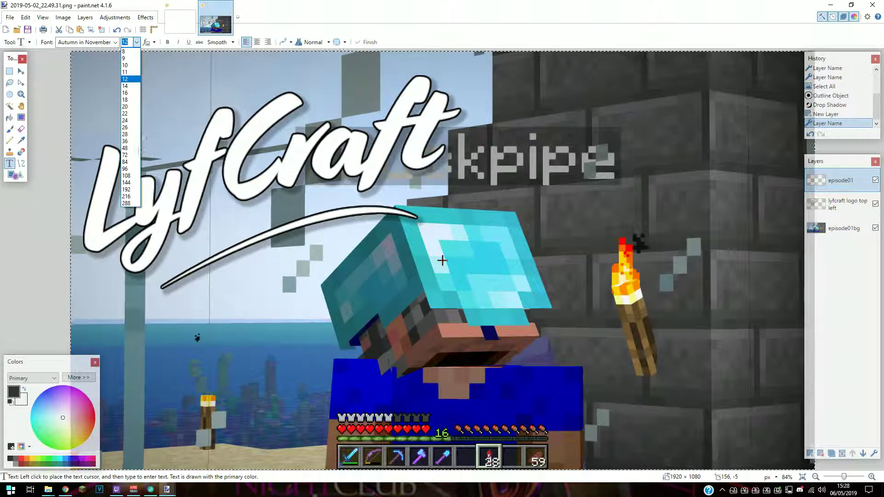
left_click(130, 202)
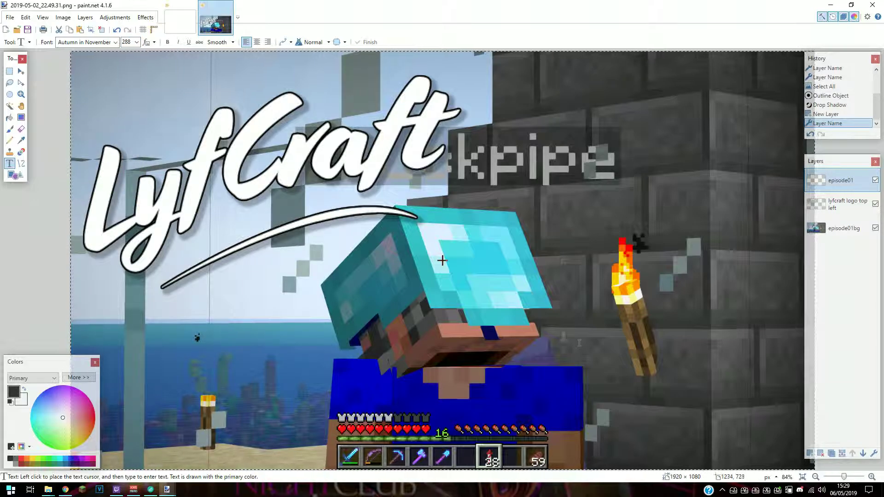
left_click(648, 379)
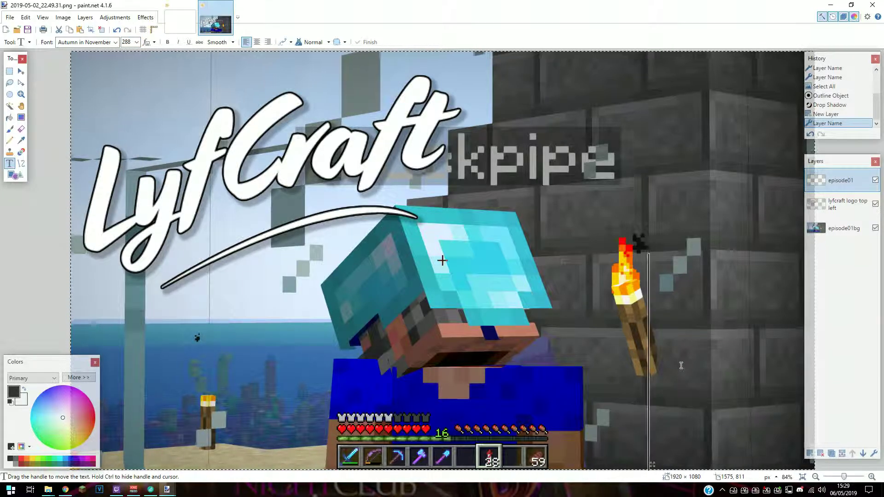
type("01")
key("BackSpace")
key("BackSpace")
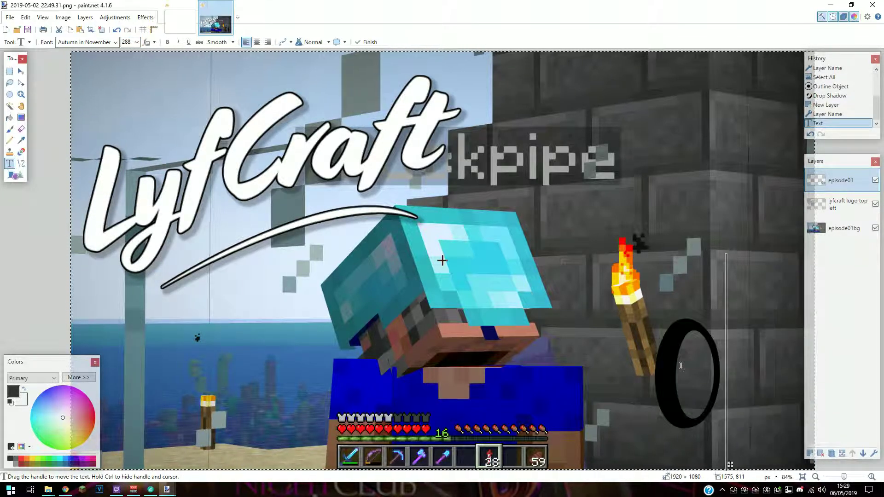
left_click(24, 389)
left_click(24, 389)
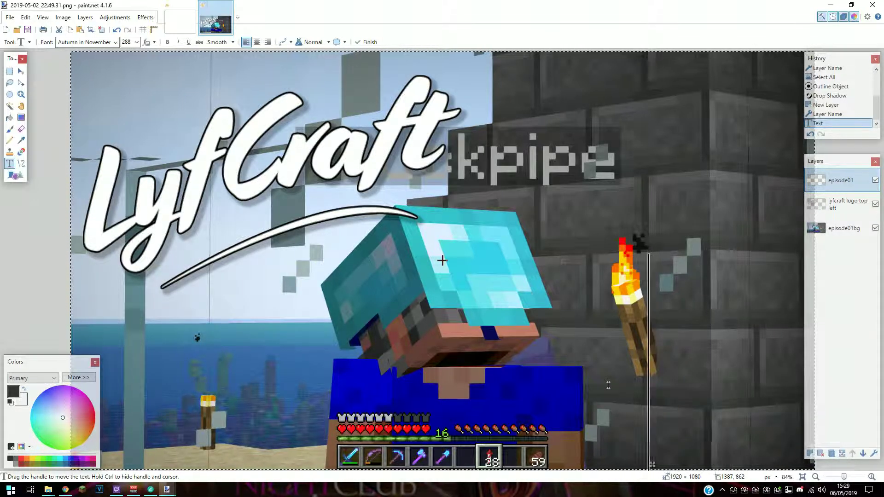
type("01")
key("BackSpace")
key("BackSpace")
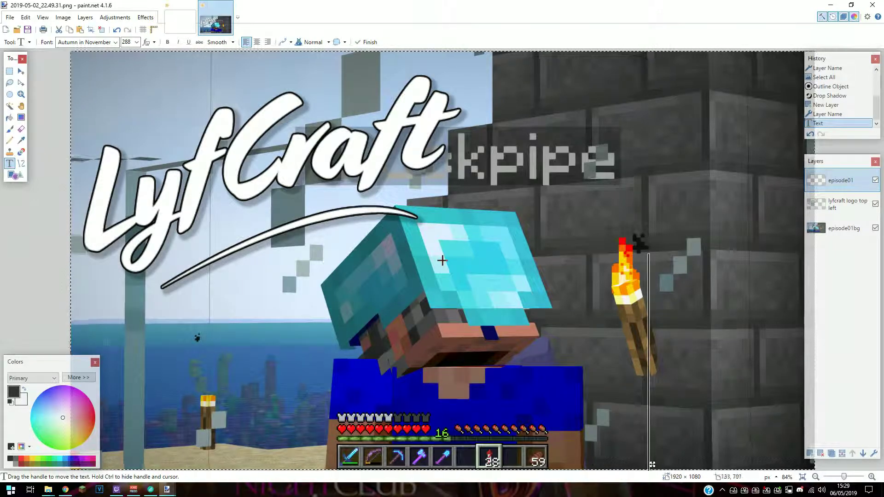
- Swap the drawing colors to make white primary, write "01", and shift it slightly downward before finishing the text
left_click(25, 390)
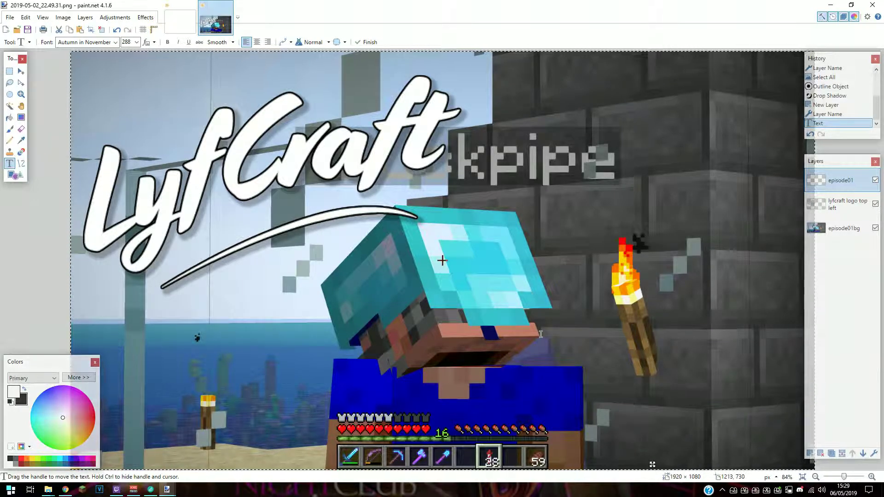
type("01")
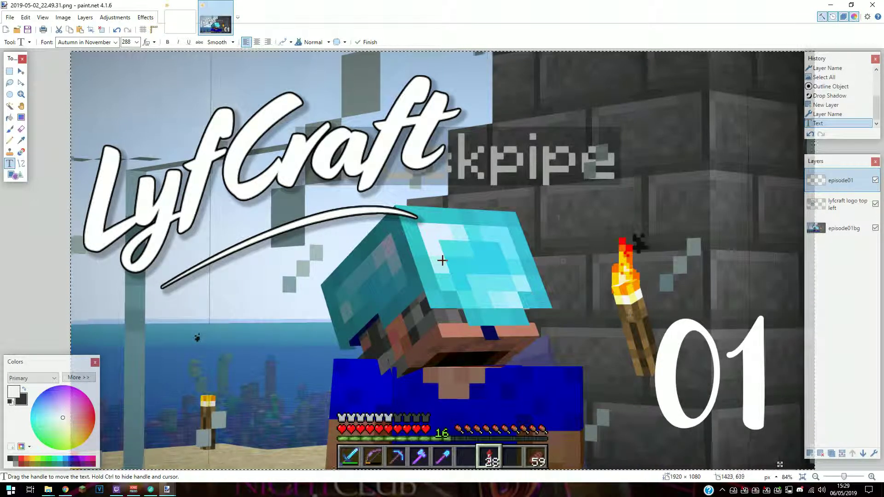
key("ctrl+b")
left_click_drag(785, 470, 781, 477)
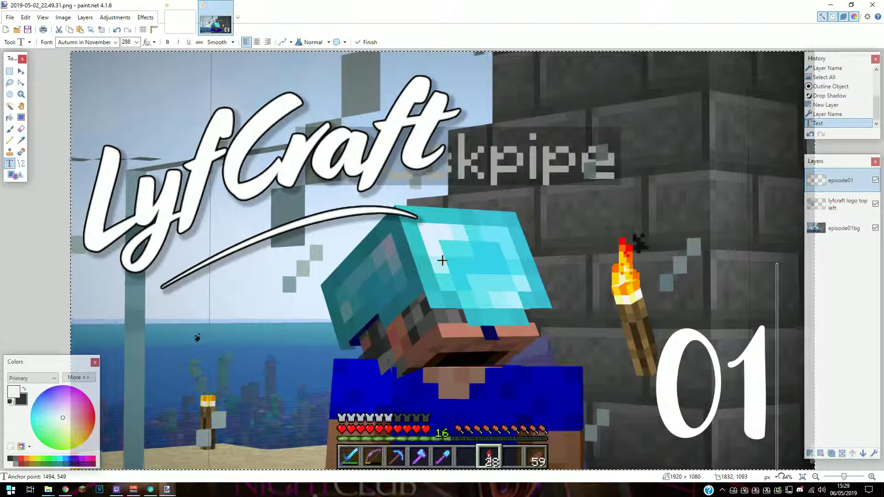
left_click(368, 42)
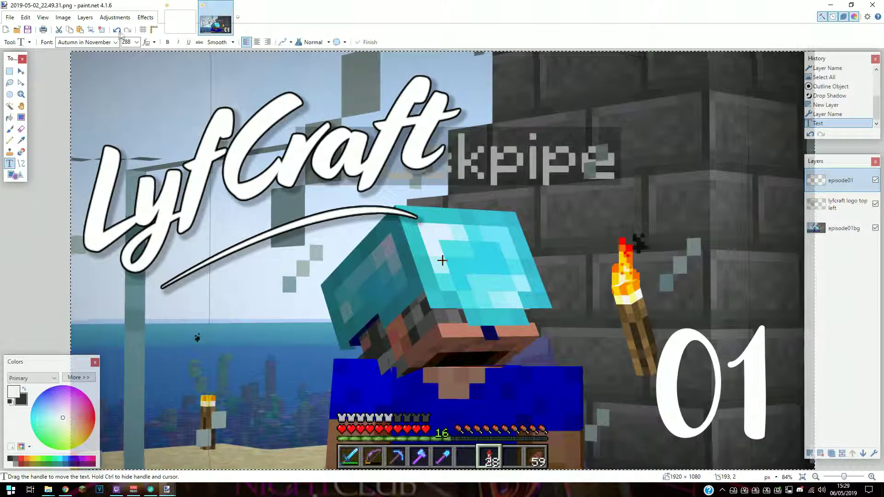
left_click(145, 17)
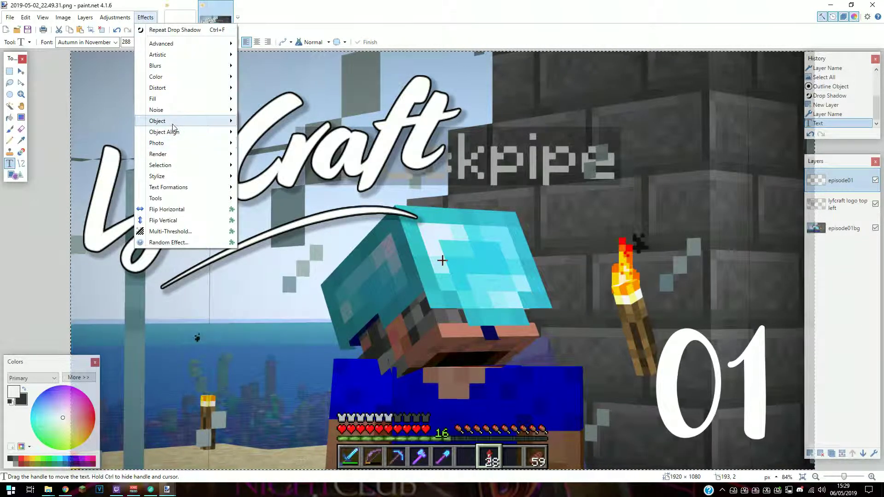
mouse_move(172, 121)
left_click(289, 210)
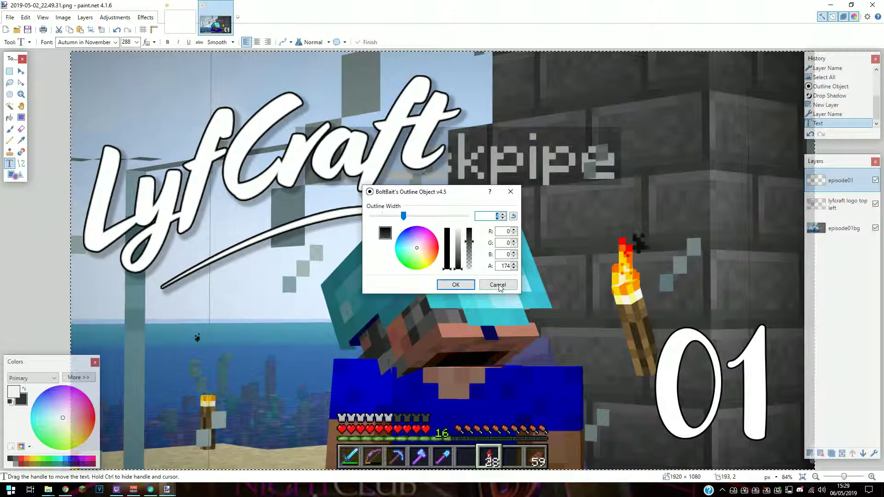
left_click(455, 284)
- Apply pyrochild's Outline Object to the "01" text in black, with width 4 and softness about 213
left_click(146, 17)
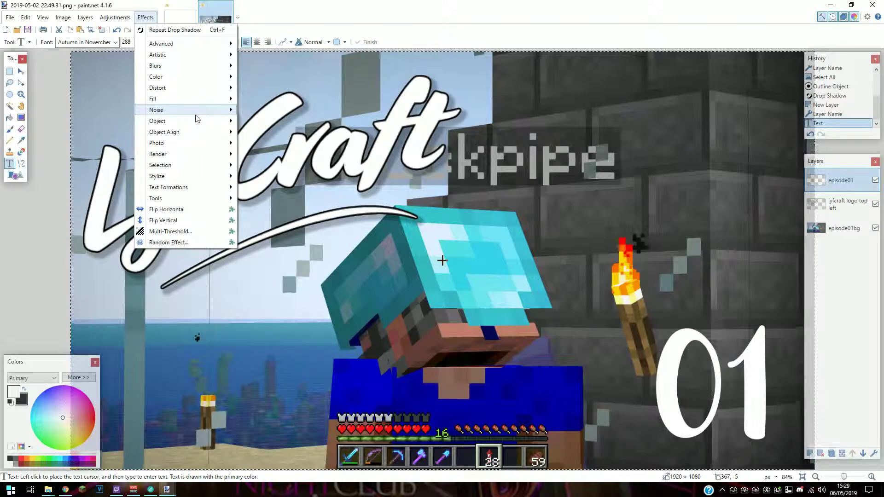
mouse_move(198, 121)
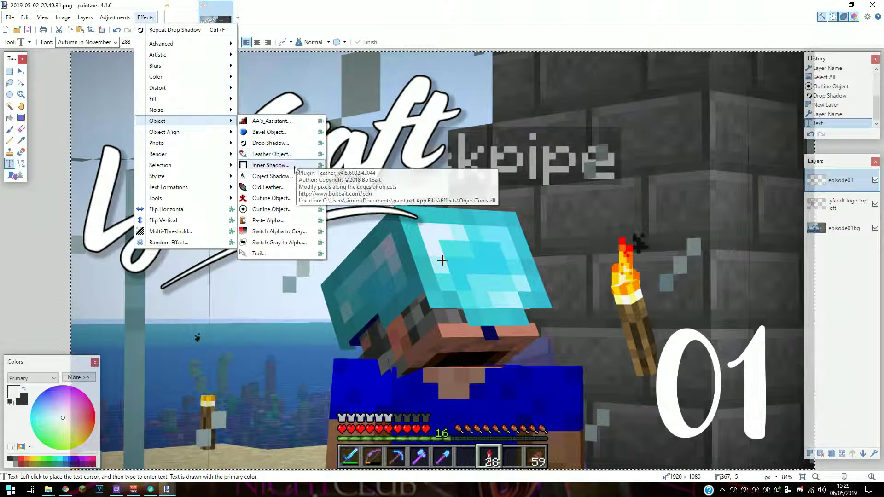
left_click(294, 209)
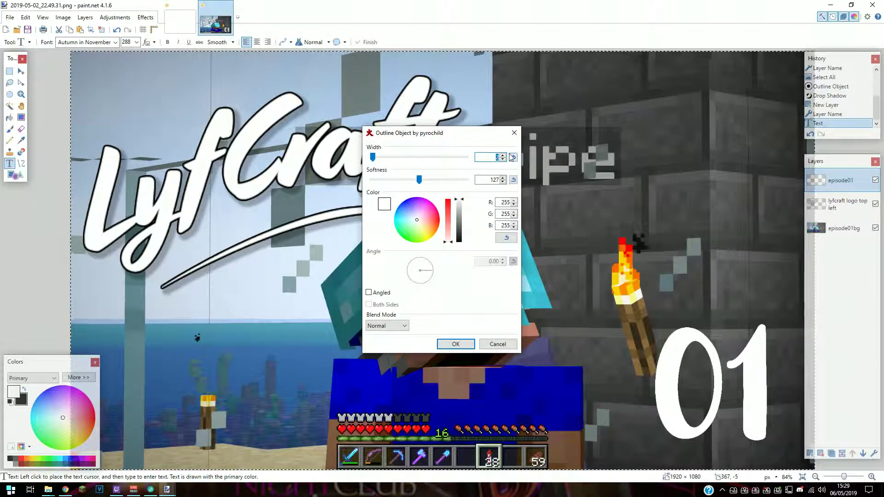
left_click(504, 156)
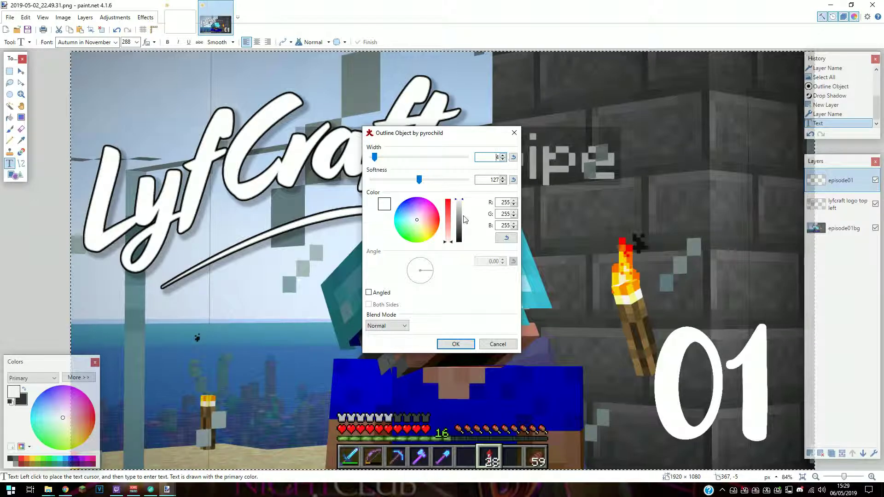
left_click_drag(461, 202, 460, 248)
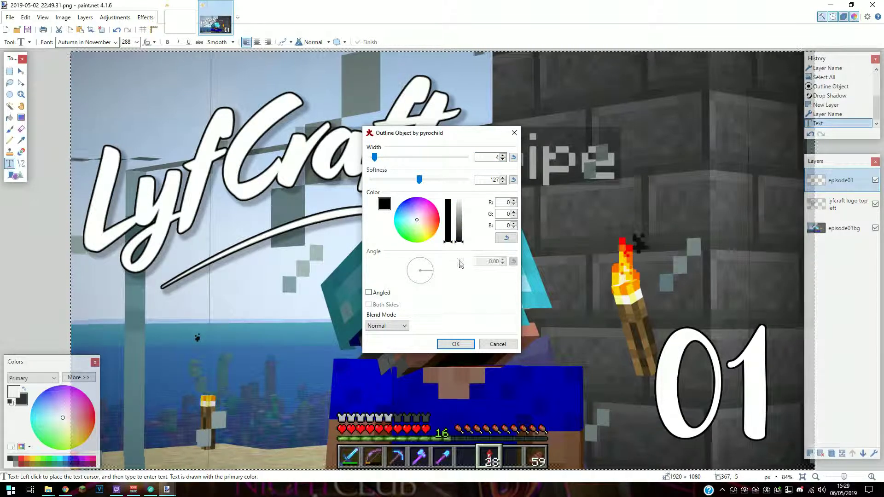
left_click_drag(421, 181, 454, 179)
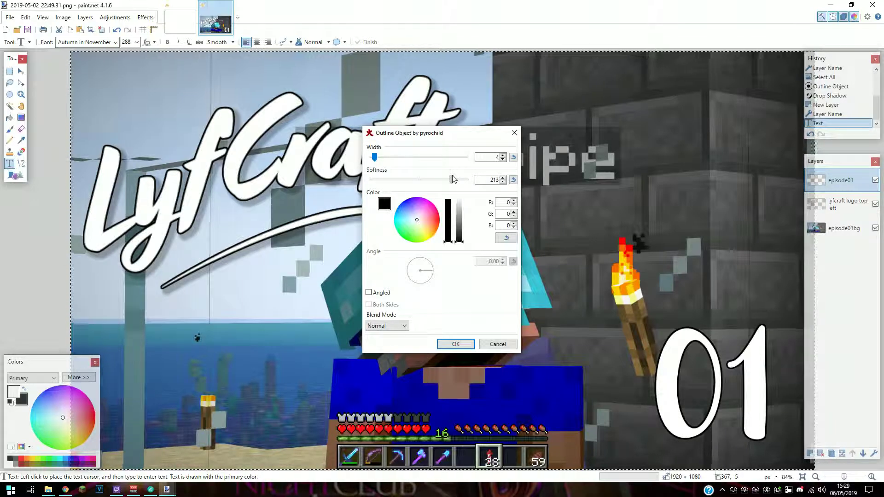
left_click(454, 345)
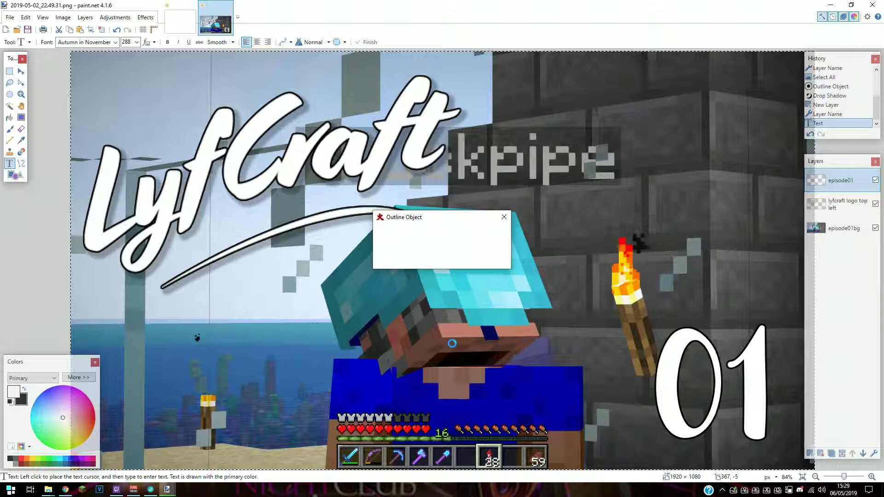
left_click(146, 17)
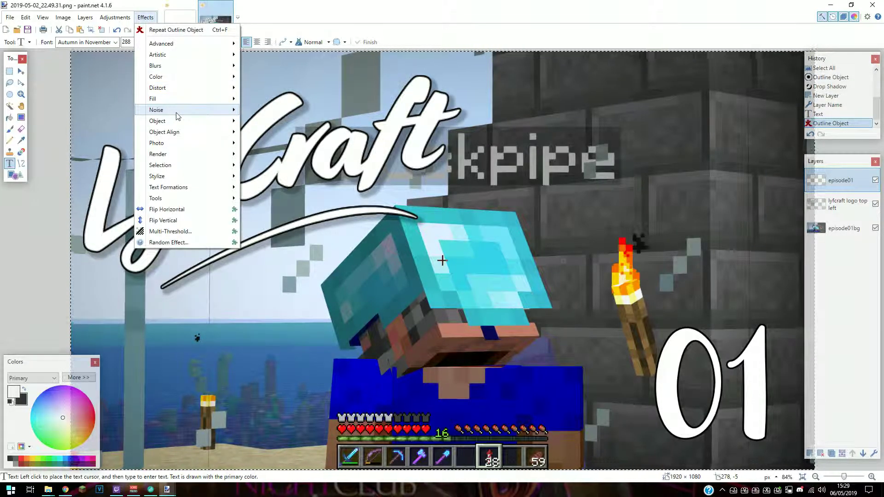
mouse_move(177, 120)
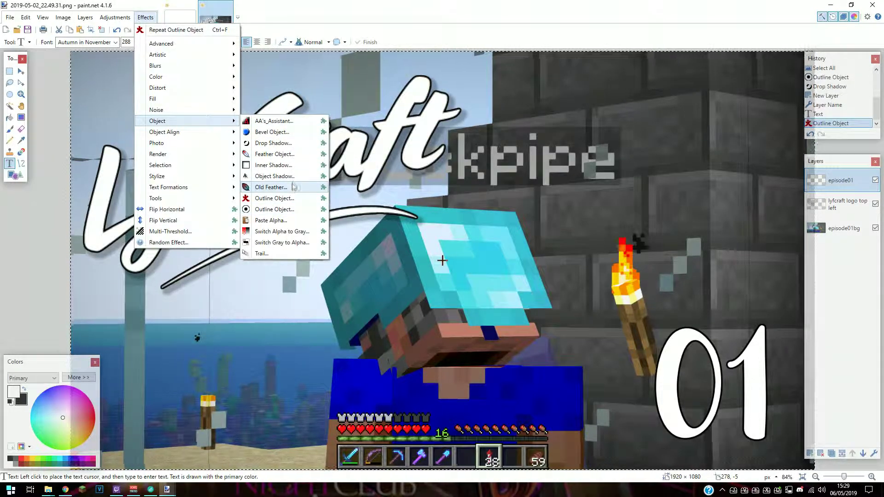
left_click(291, 178)
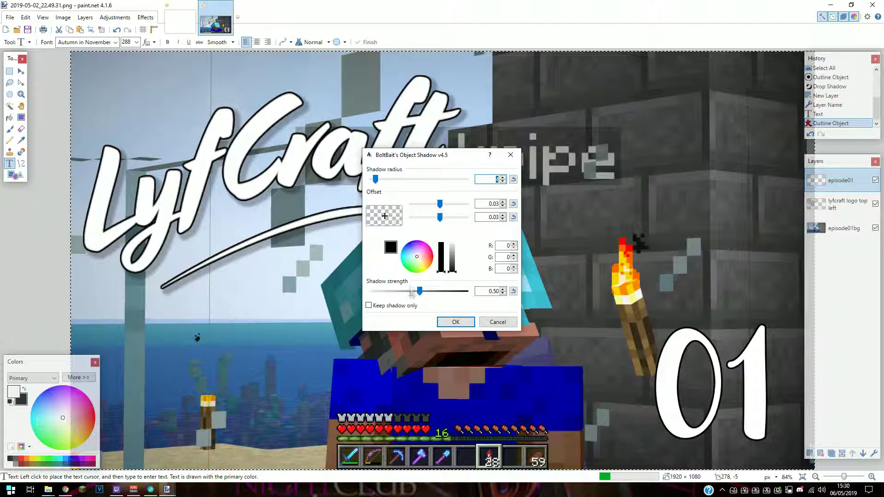
left_click(497, 322)
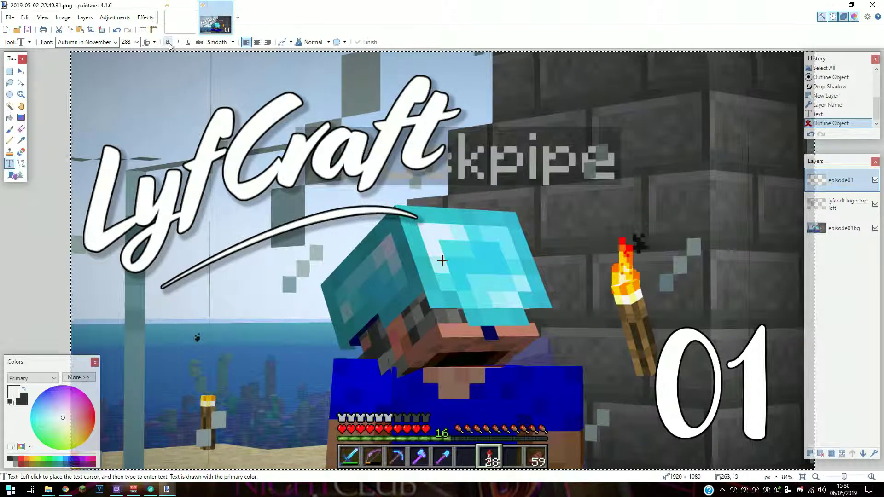
- Apply a drop shadow to the "01" text with offsets 10 and 10, widening radius 5, blur radius 5 and opacity 70
left_click(147, 19)
mouse_move(221, 119)
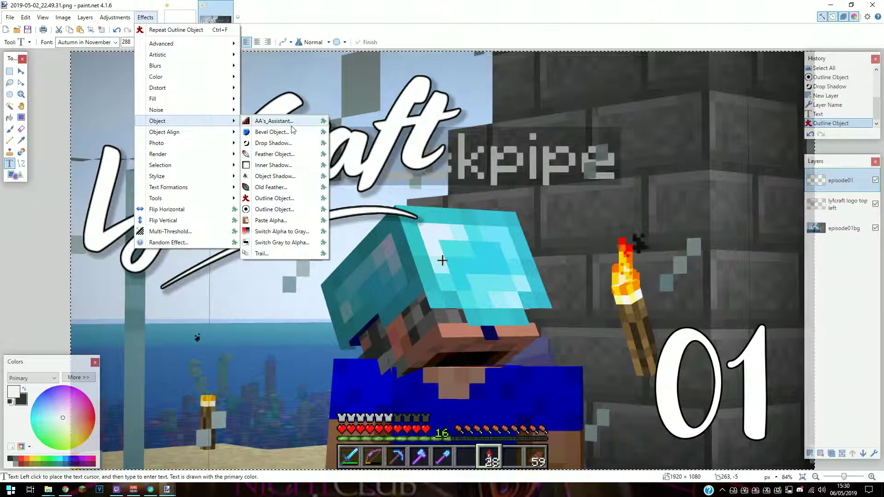
left_click(290, 143)
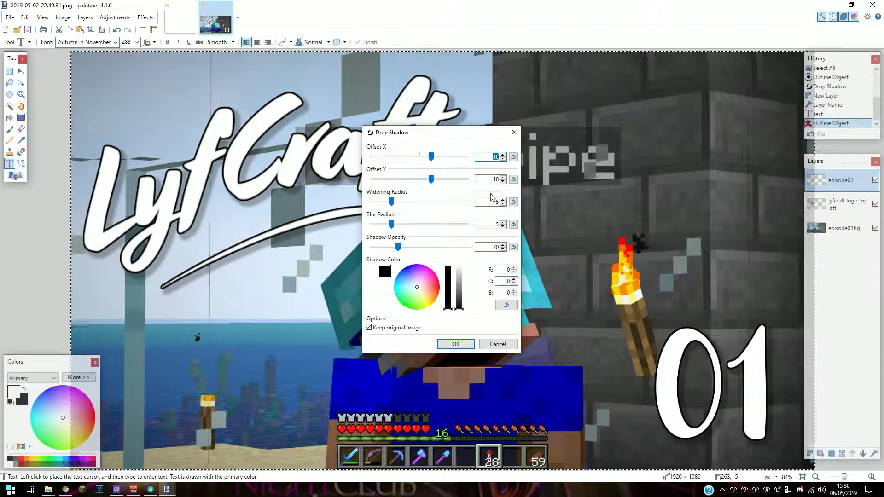
left_click(468, 348)
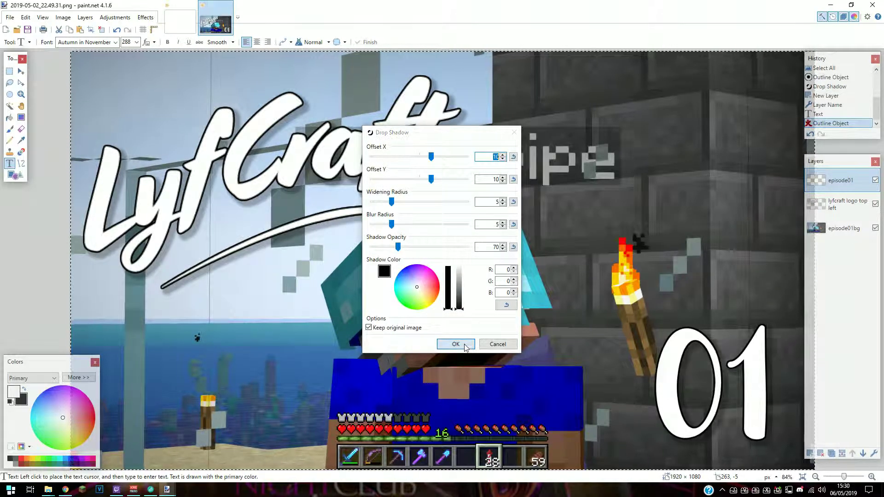
left_click(10, 17)
left_click(55, 96)
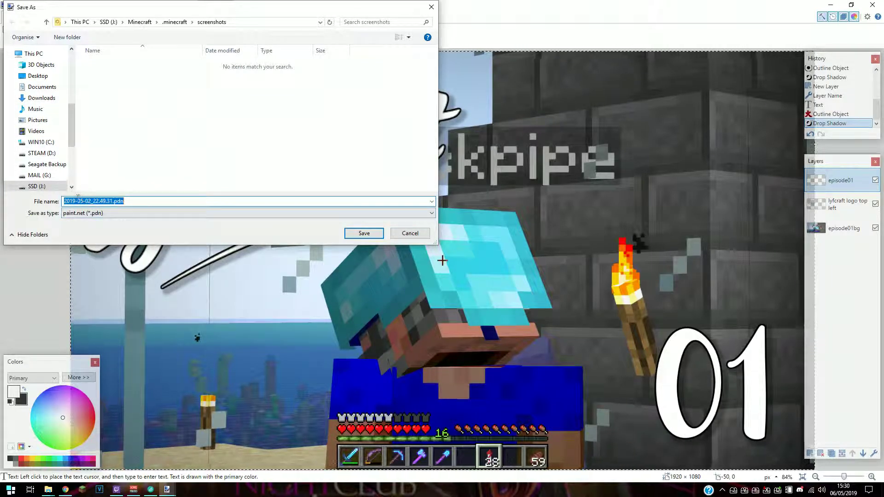
double_click(118, 201)
left_click(177, 212)
left_click(138, 202)
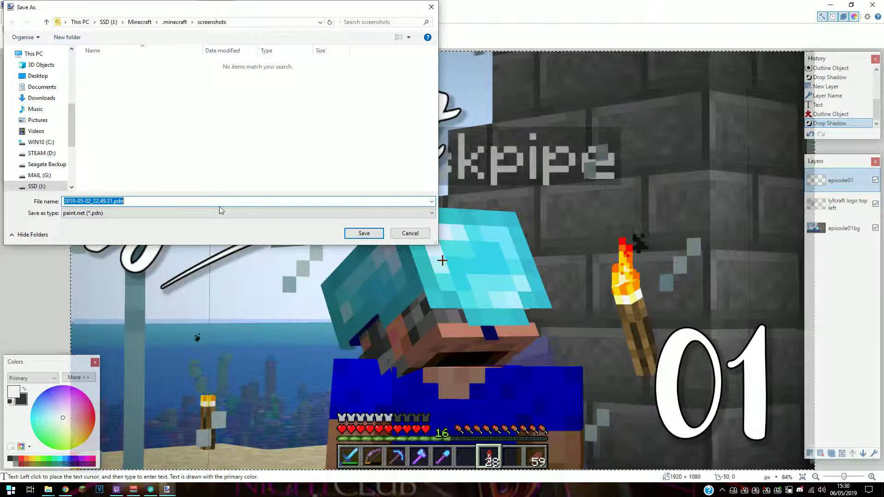
left_click(409, 234)
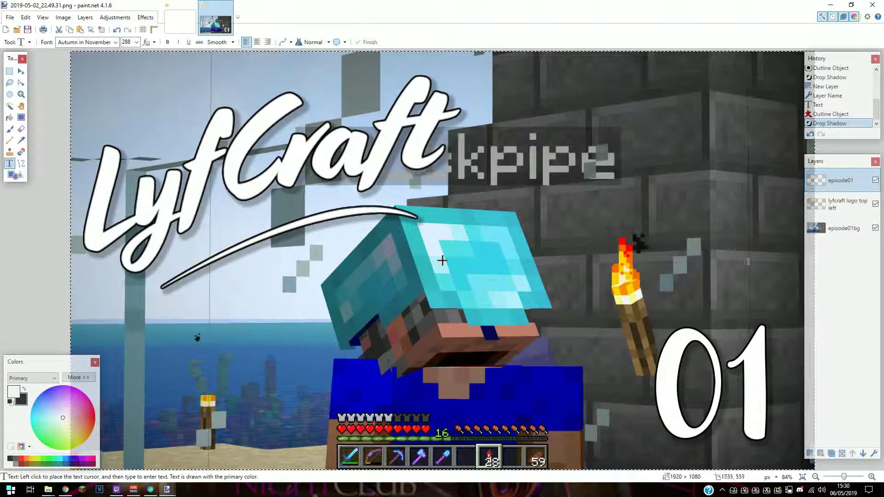
- Save a flattened JPEG copy as 2019-05-02_22.49.31 at quality 95, and undo the flattening to restore the layers
left_click(10, 17)
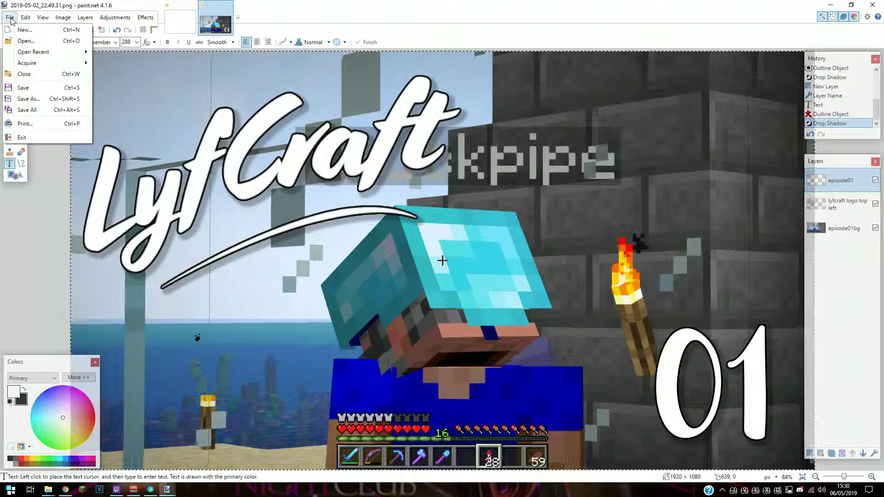
left_click(29, 99)
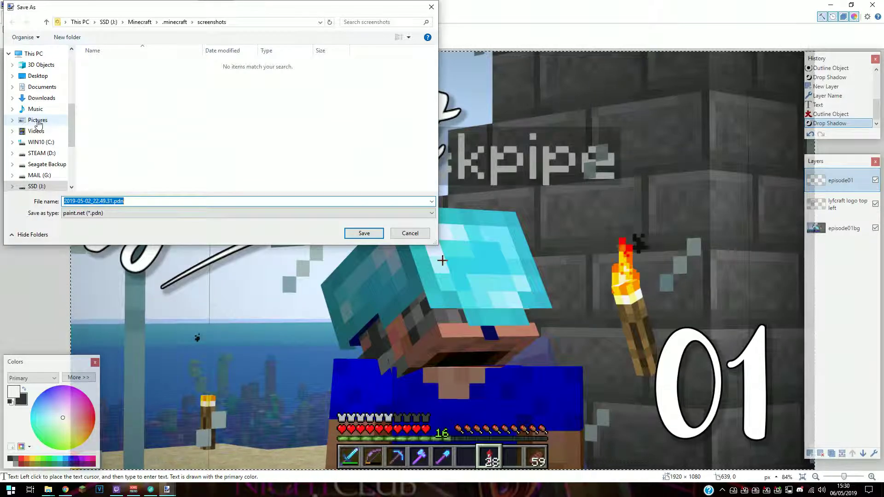
left_click(120, 214)
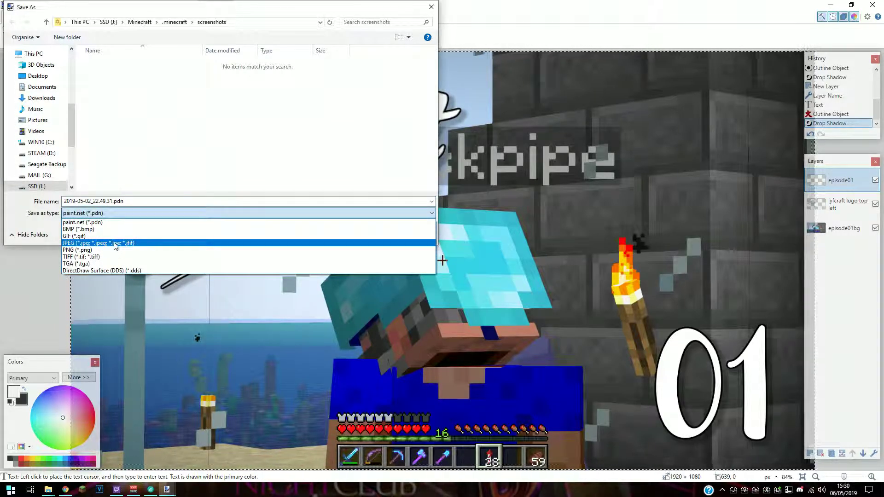
left_click(128, 244)
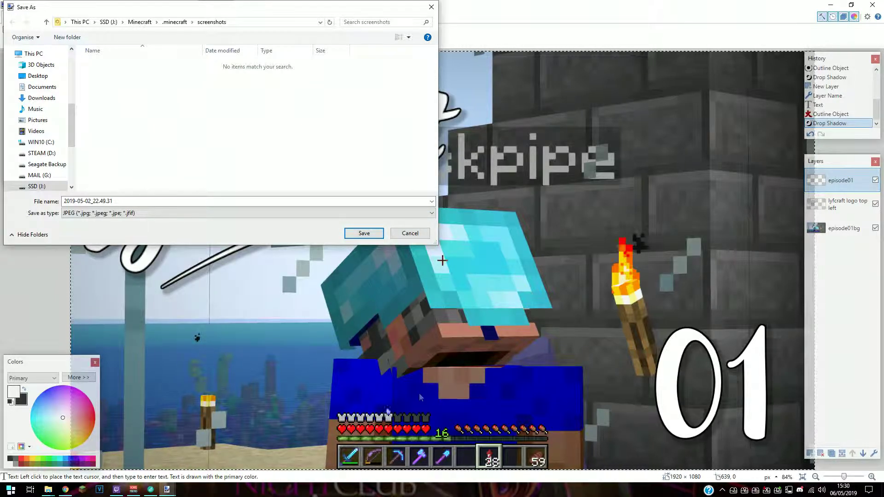
left_click(367, 235)
left_click(367, 234)
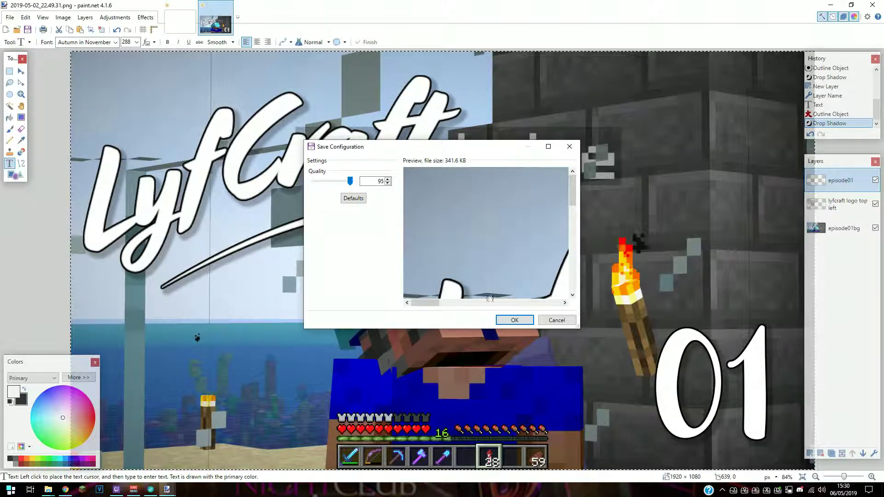
left_click(512, 320)
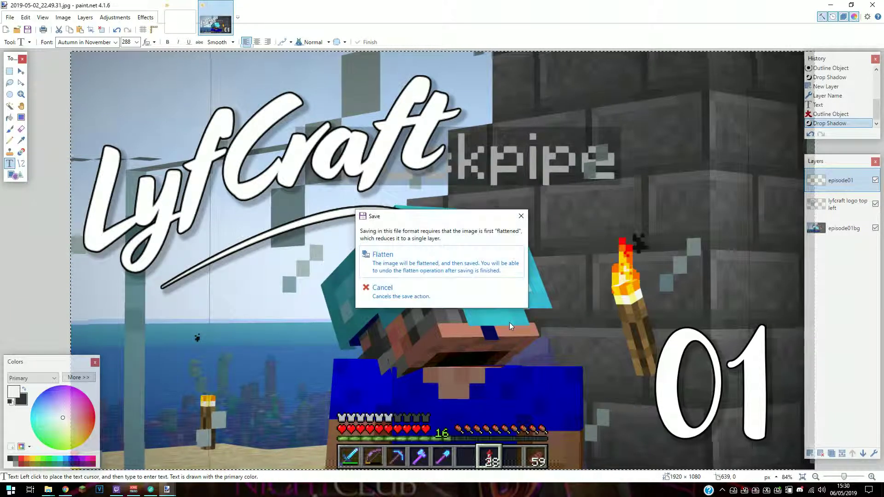
left_click(415, 259)
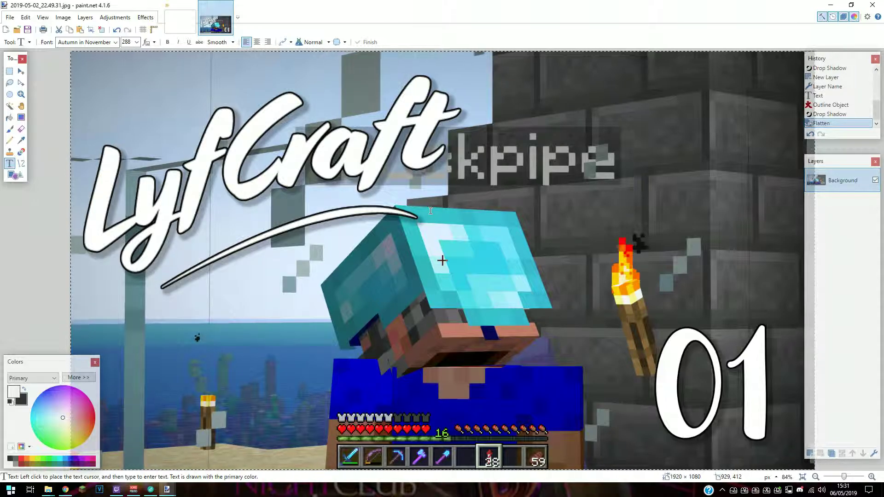
key("ctrl+z")
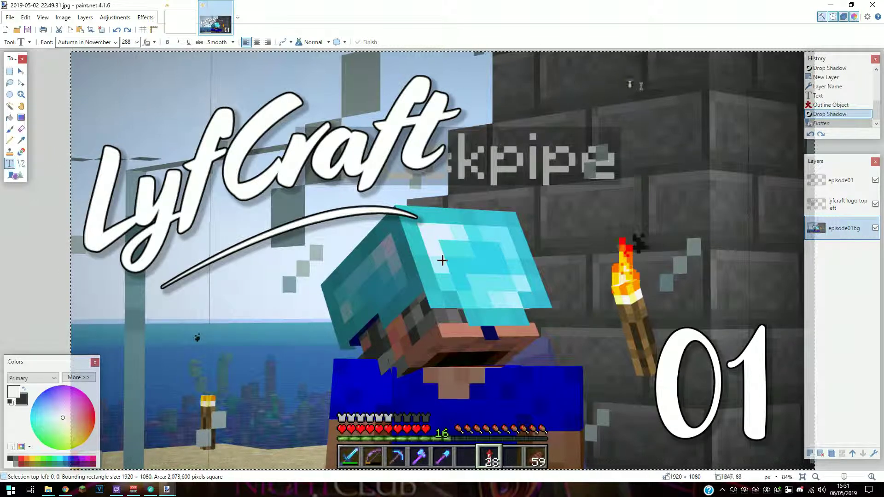
- Switch to the screenshots folder in File Explorer, import 2019-05-02_22.31.02.png as a layer, and place it just below the logo layer
left_click(48, 490)
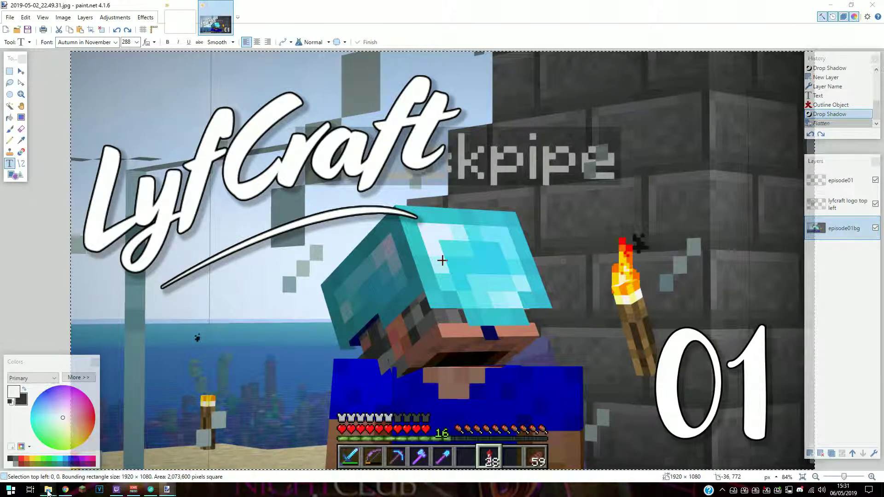
left_click(90, 452)
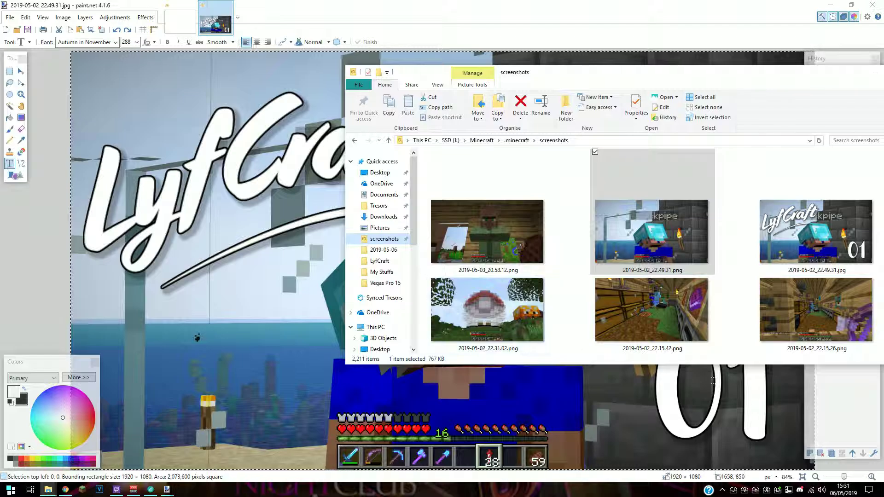
mouse_move(488, 310)
left_mouse_down()
mouse_move(243, 276)
mouse_move(248, 305)
left_mouse_up()
left_click(437, 286)
left_click_drag(846, 187, 847, 227)
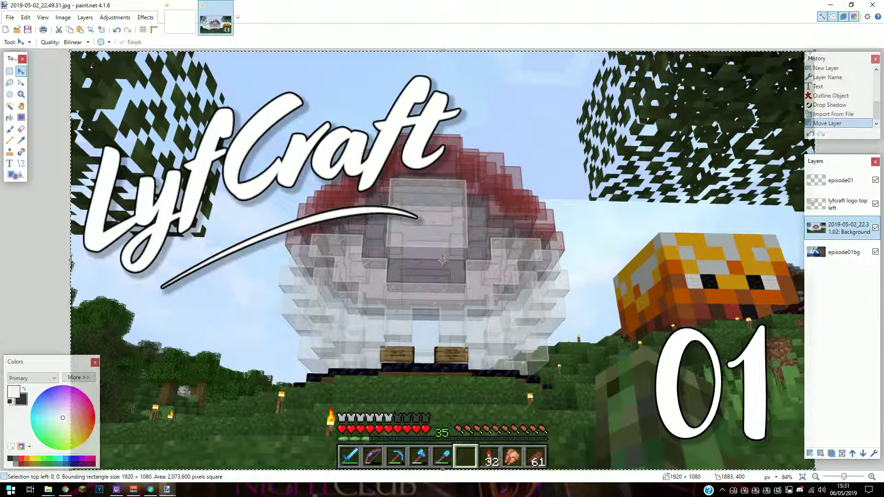
- Rename the imported screenshot layer as episode02bg
double_click(839, 230)
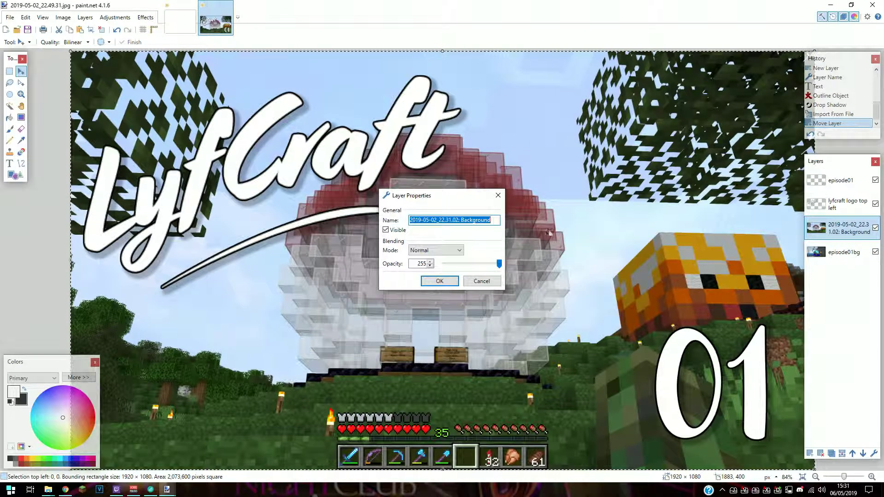
type("episode02bg")
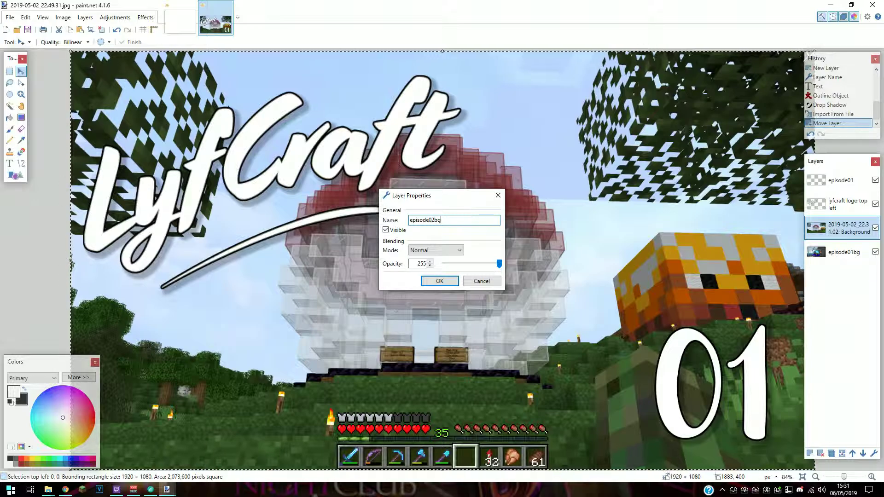
key("Return")
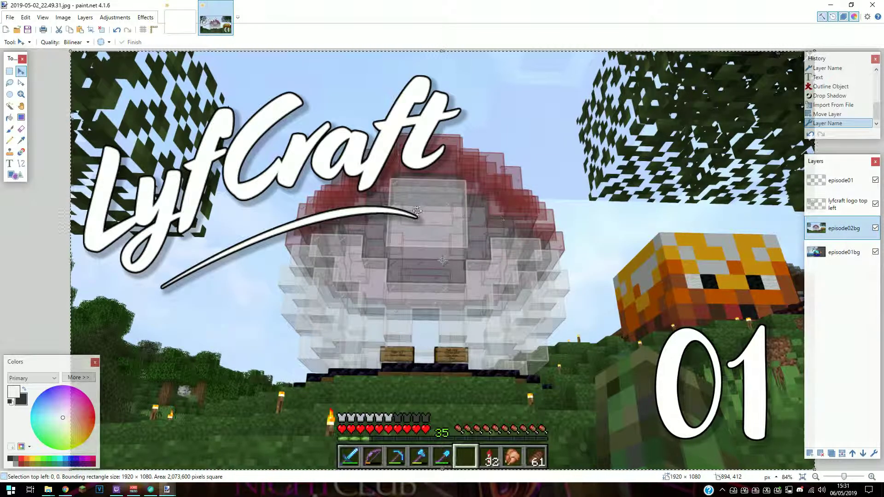
- Add a new layer at the top of the layer stack and name it "episode02"
left_click(9, 163)
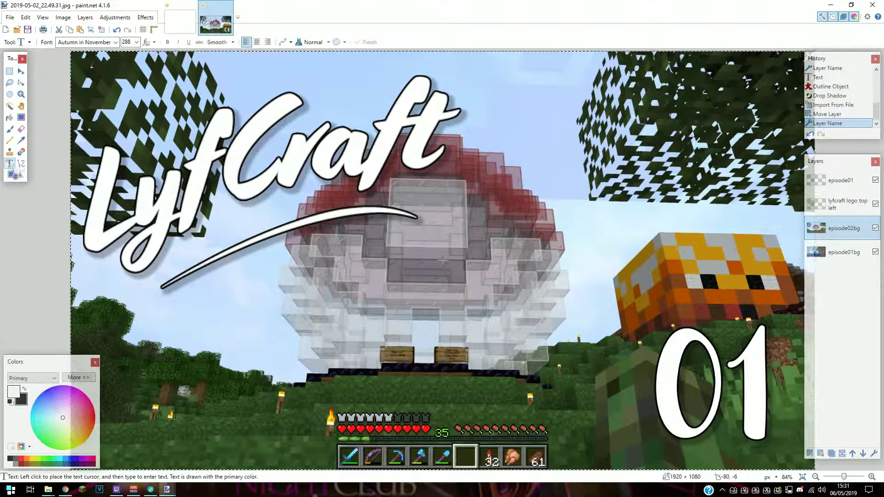
left_click(55, 18)
mouse_move(86, 19)
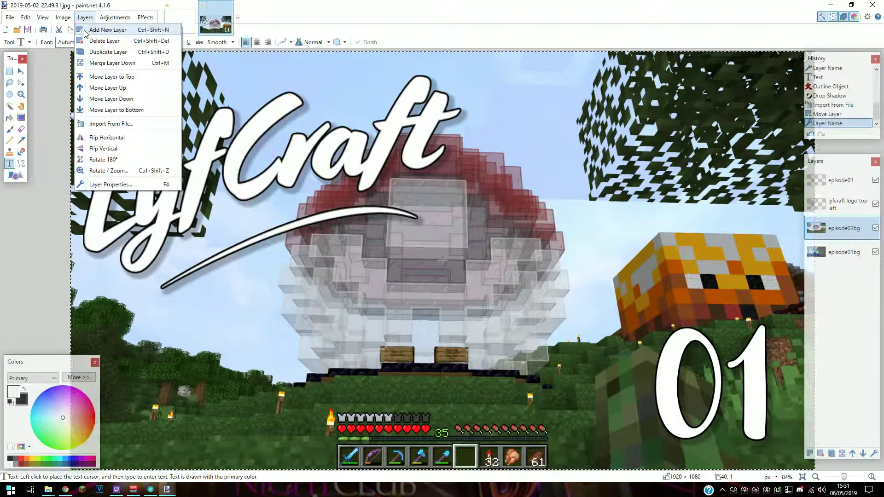
left_click(106, 30)
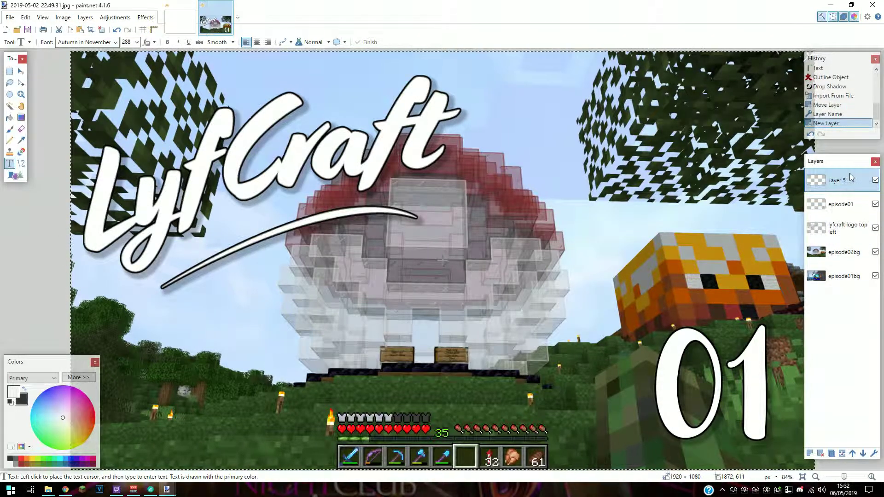
double_click(844, 180)
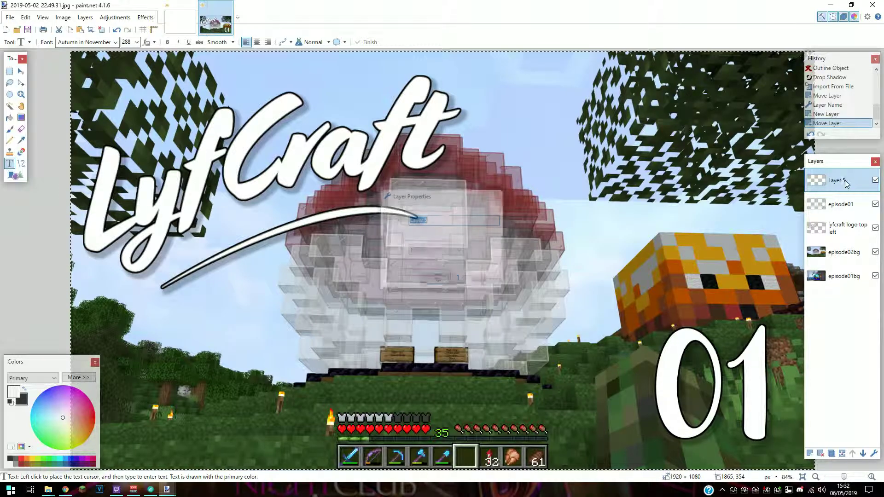
type("ep")
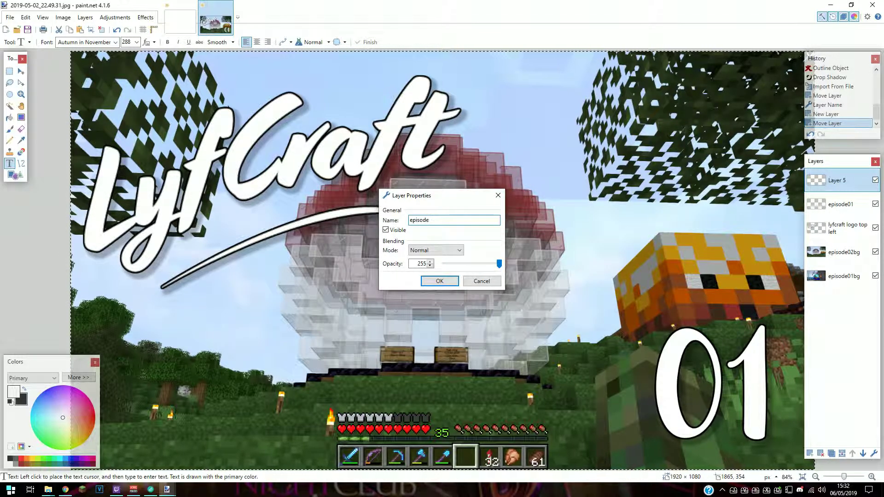
type("isode02")
key("Return")
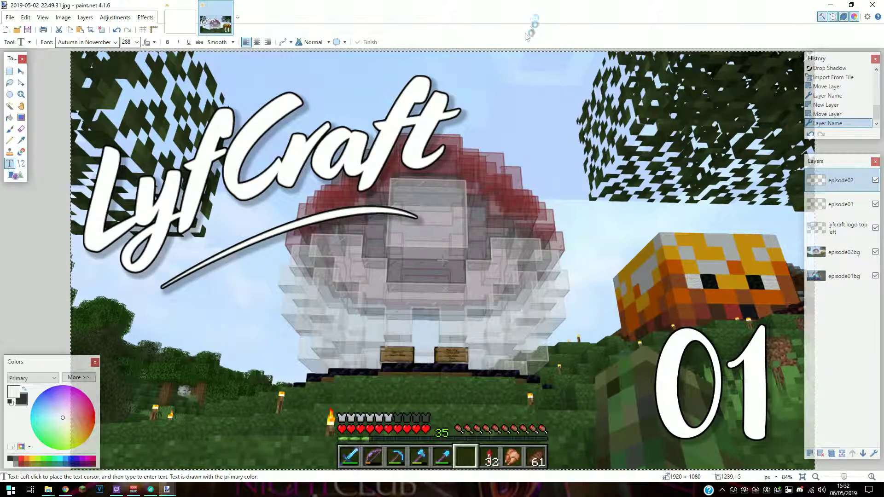
- Write "02" over the "01" on the episode02 layer, shift it slightly left, and hide the episode01 layer
left_click(636, 371)
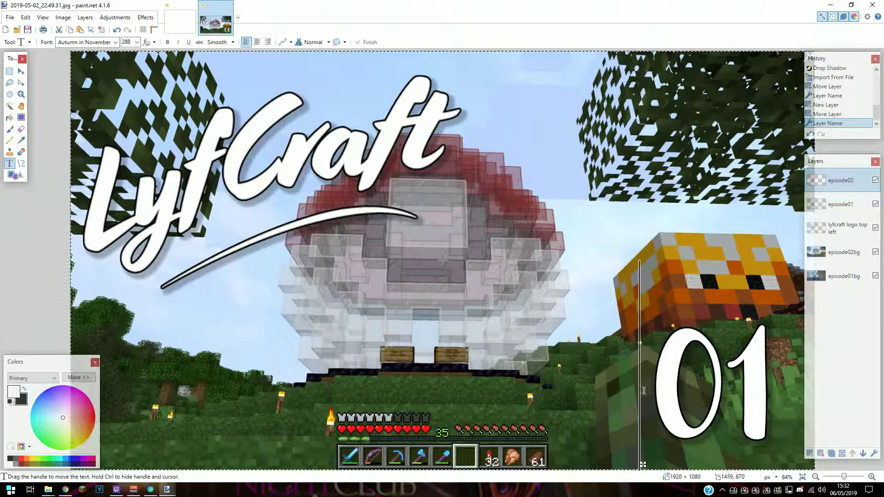
type("02")
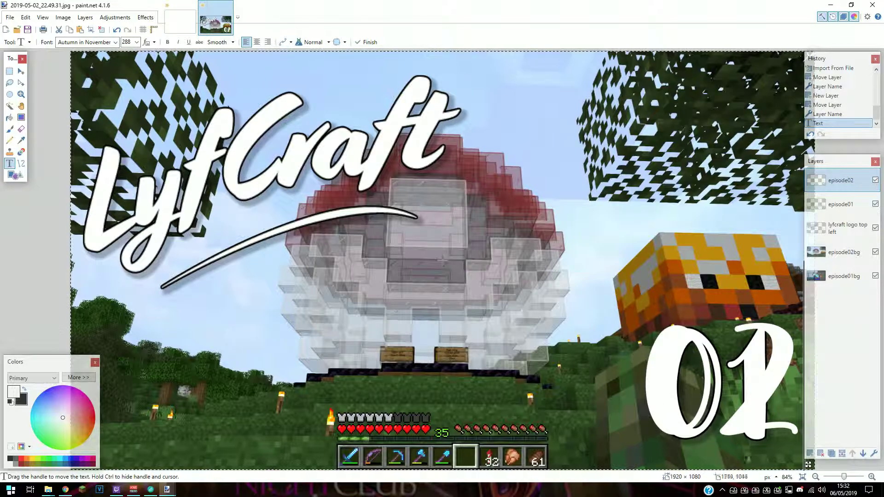
left_click_drag(812, 466, 802, 468)
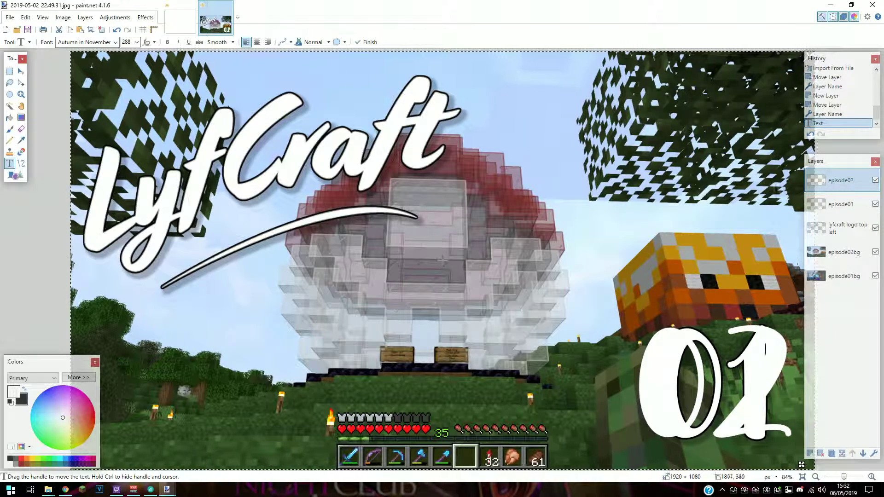
left_click(874, 204)
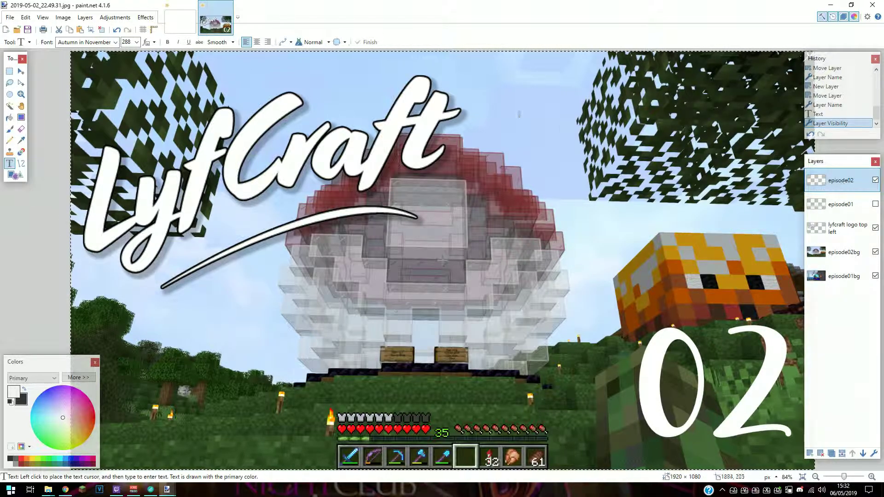
- Apply BoltBait's Outline Object to the "02" text in black with alpha 174
left_click(145, 17)
mouse_move(191, 121)
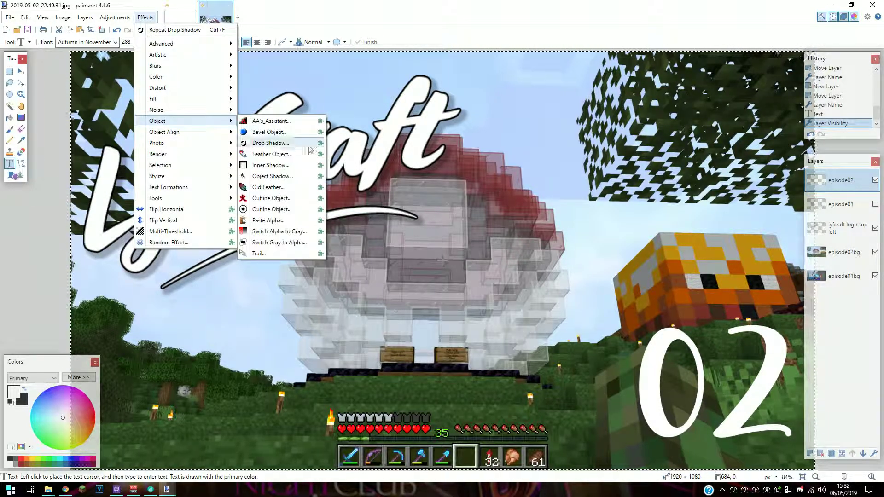
left_click(289, 210)
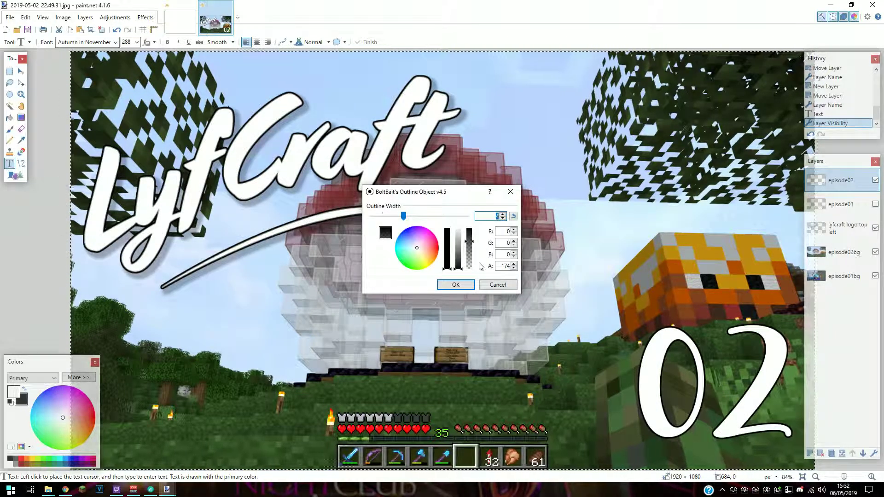
left_click(451, 285)
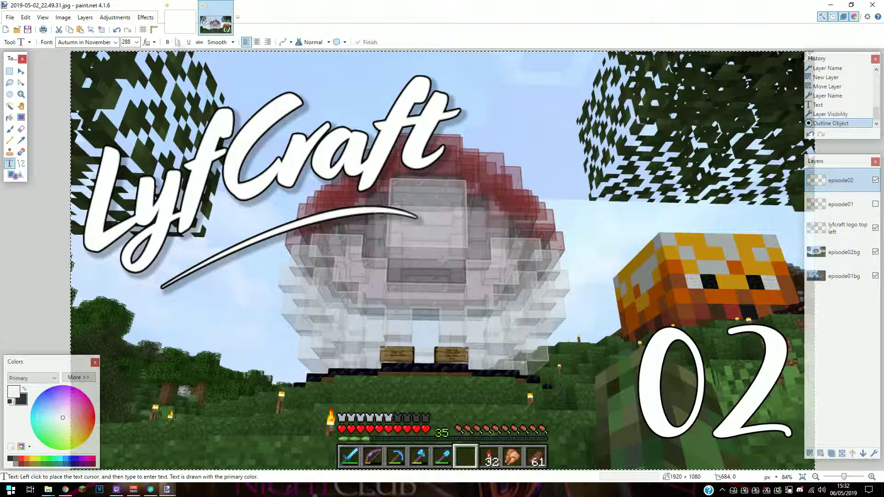
left_click(146, 18)
mouse_move(186, 122)
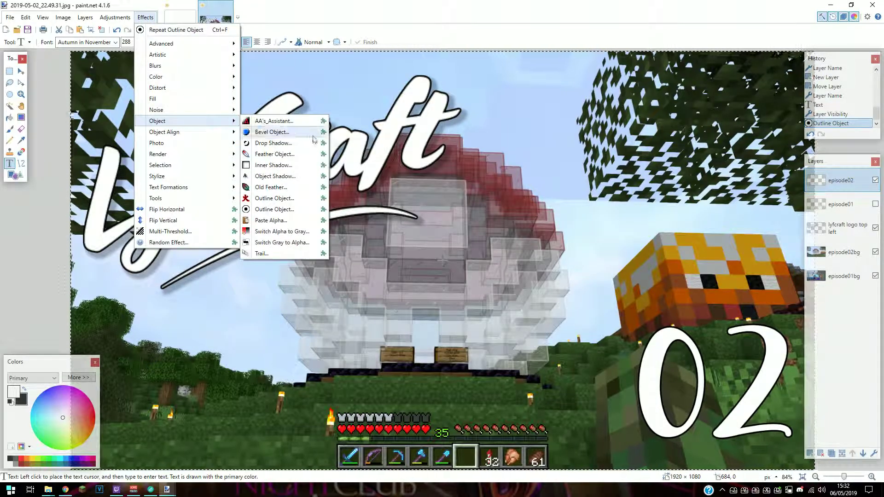
left_click(295, 174)
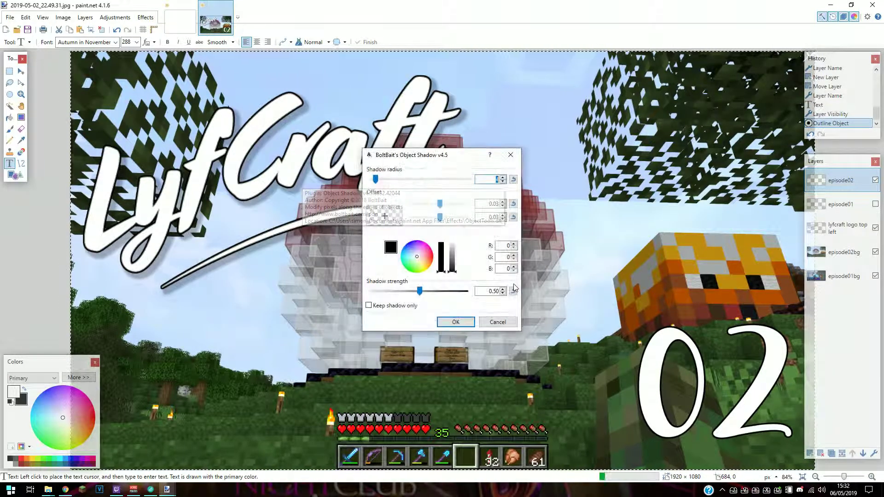
left_click(449, 321)
- Apply the Drop Shadow effect to the outlined "02" text
left_click(146, 17)
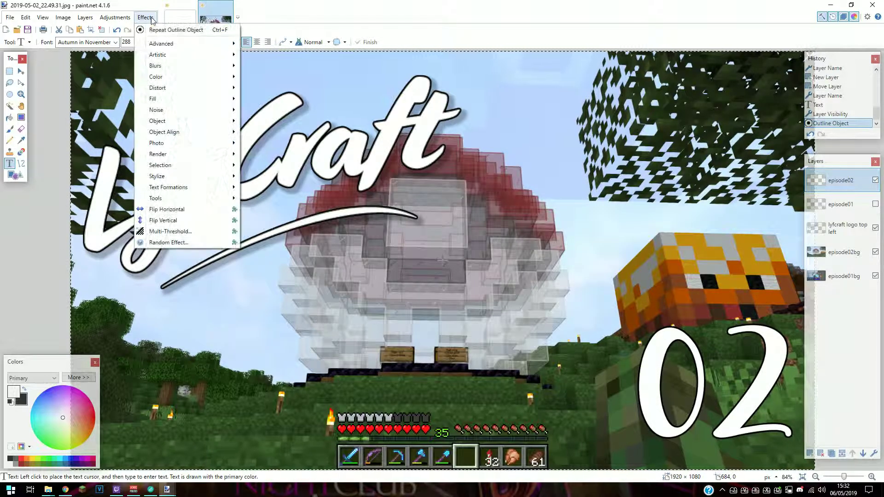
mouse_move(157, 121)
left_click(267, 143)
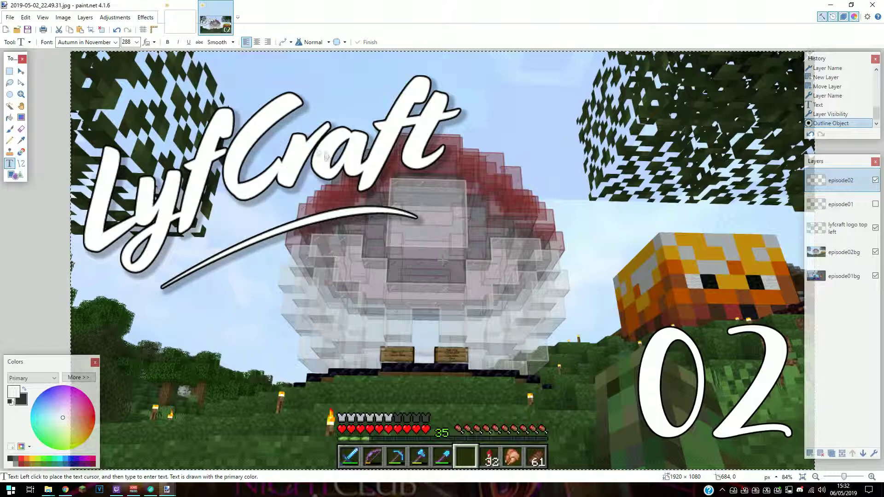
left_click(455, 343)
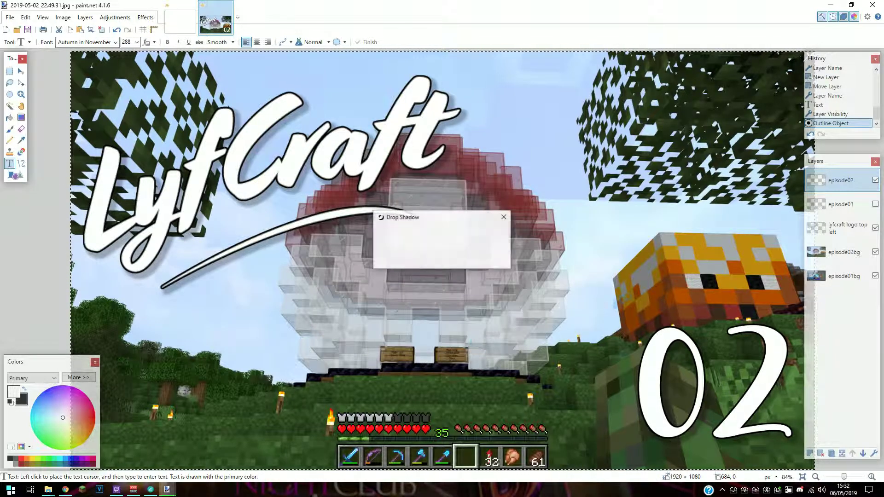